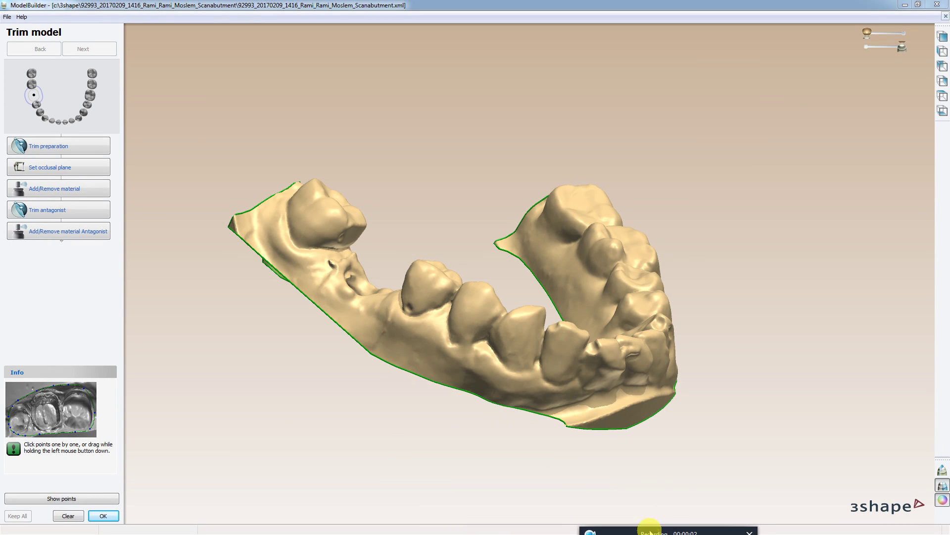
Step: Clear the old trim outline and start a new trim line along the model's left and lower edges
mouse_move(328, 329)
right_mouse_down()
mouse_move(356, 374)
mouse_move(295, 410)
mouse_move(276, 393)
right_mouse_up()
left_click(67, 516)
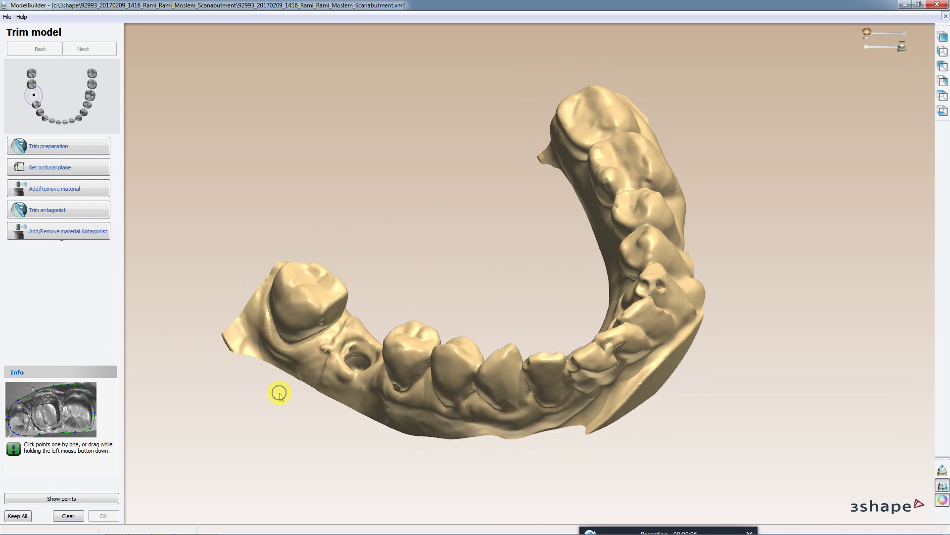
right_click_drag(279, 341, 279, 298)
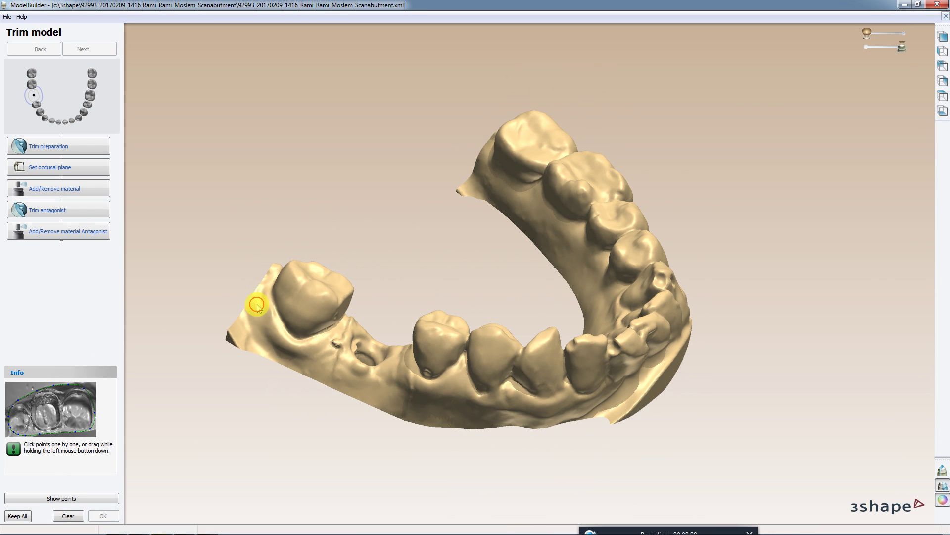
left_click(256, 303)
left_click(268, 344)
left_click(308, 372)
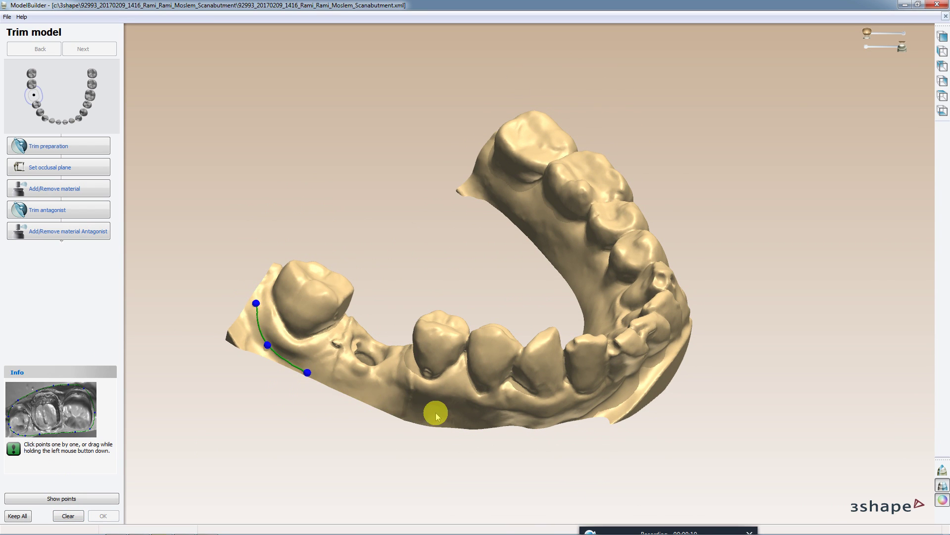
left_click(439, 414)
left_click(534, 421)
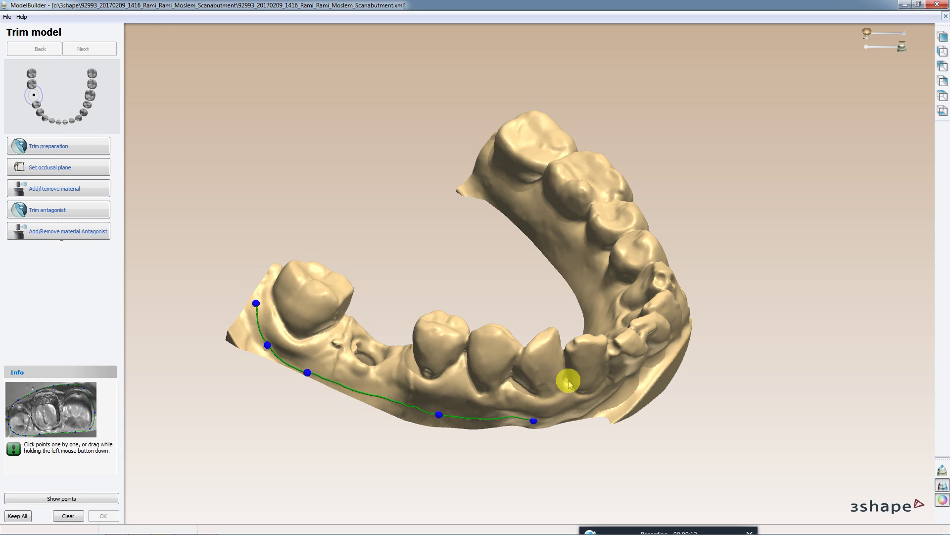
Step: Continue the trim line along the inner side to the right end and close the loop
mouse_move(568, 383)
right_mouse_down()
mouse_move(558, 375)
mouse_move(558, 388)
right_mouse_up()
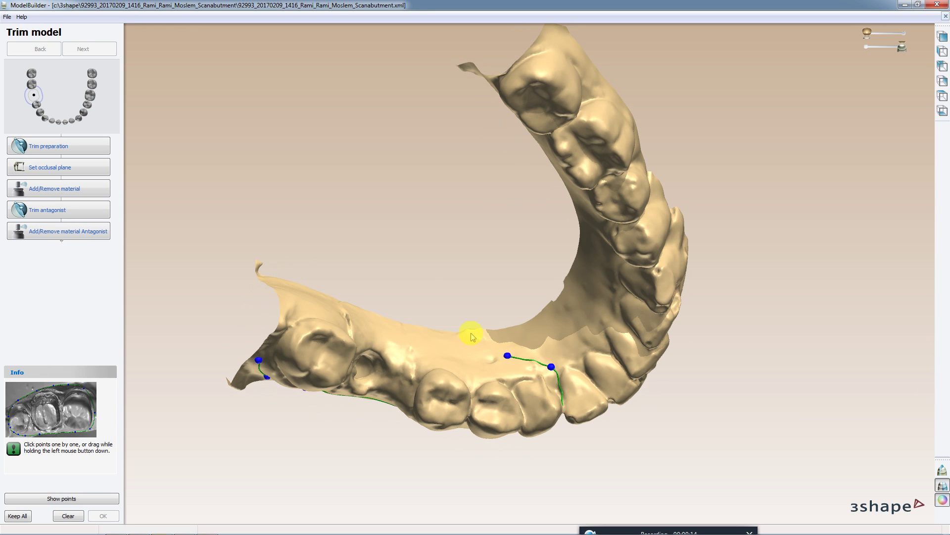
mouse_move(472, 336)
right_mouse_down()
mouse_move(564, 282)
mouse_move(604, 357)
mouse_move(558, 312)
right_mouse_up()
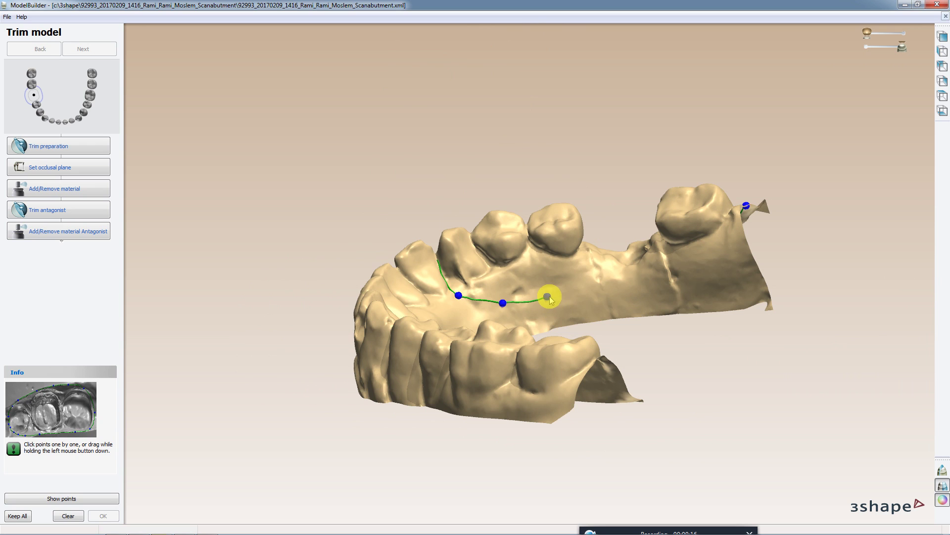
left_click(547, 296)
left_click(609, 296)
left_click(688, 283)
right_click_drag(692, 282, 724, 255)
left_click(723, 255)
right_click_drag(727, 214, 721, 213)
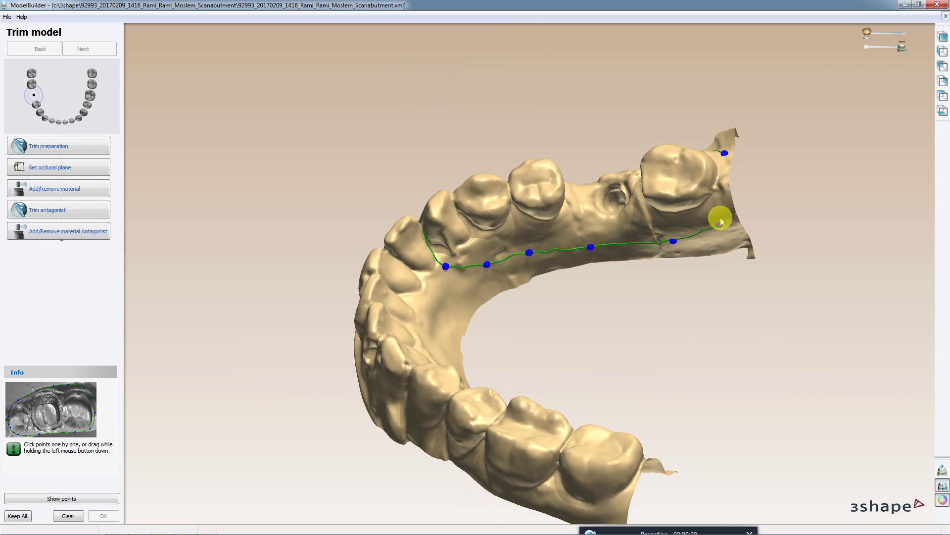
left_click(724, 157)
Step: Check the closed trim line with the opposing jaw shown, then apply the trim
right_click_drag(665, 216, 720, 188)
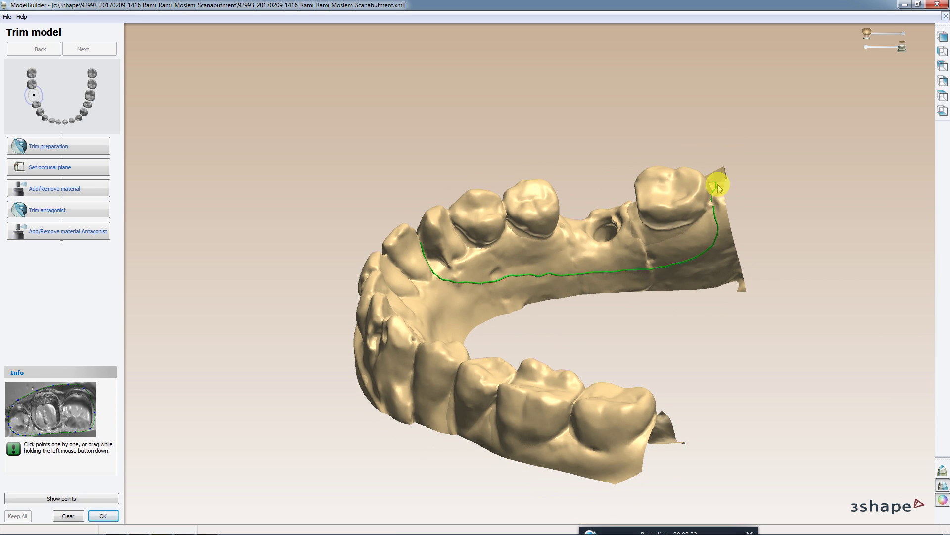
right_click_drag(503, 312, 517, 396)
left_click(901, 33)
mouse_move(676, 69)
right_mouse_down()
mouse_move(672, 123)
mouse_move(587, 149)
right_mouse_up()
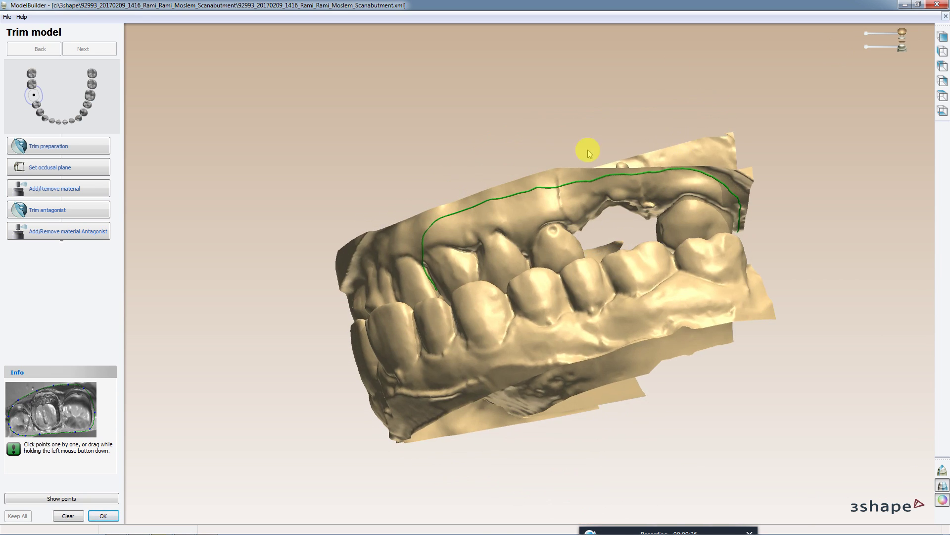
left_click(110, 514)
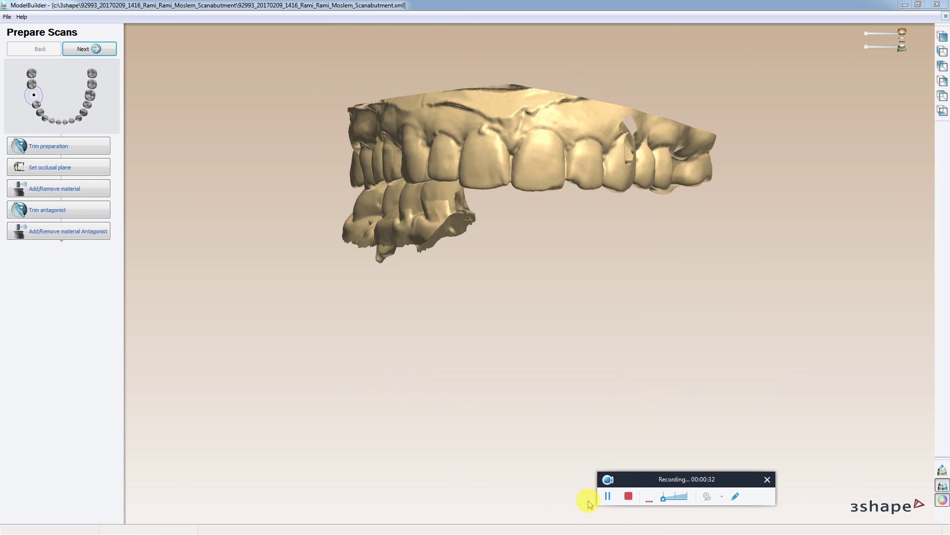
Step: Open the Set occlusal plane step and bring the upper jaw model into view
mouse_move(527, 248)
right_mouse_down()
mouse_move(517, 310)
mouse_move(446, 258)
right_mouse_up()
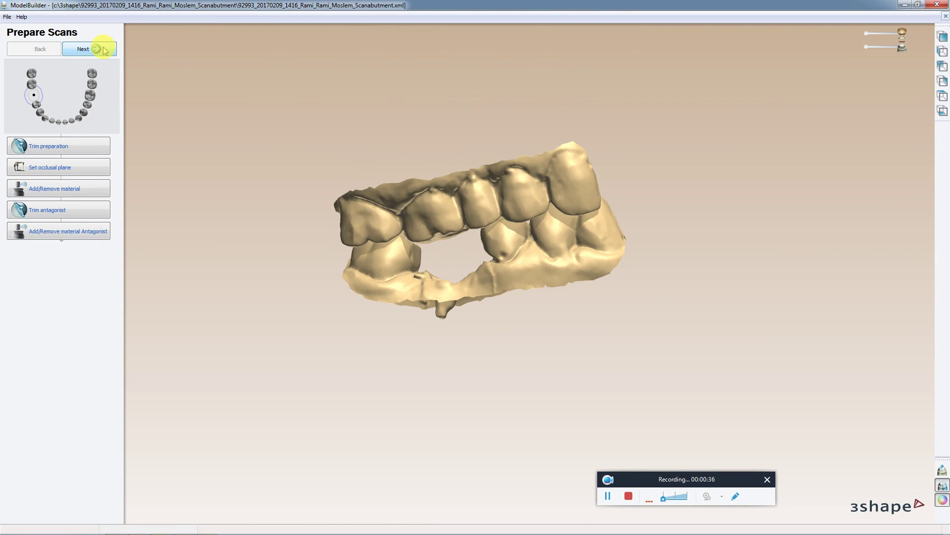
left_click(42, 165)
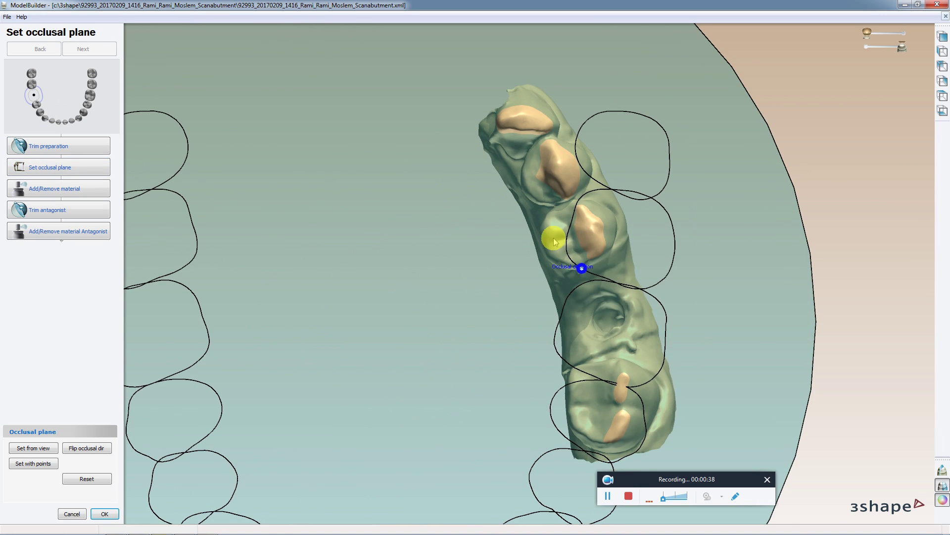
scroll(540, 203, "down", 2)
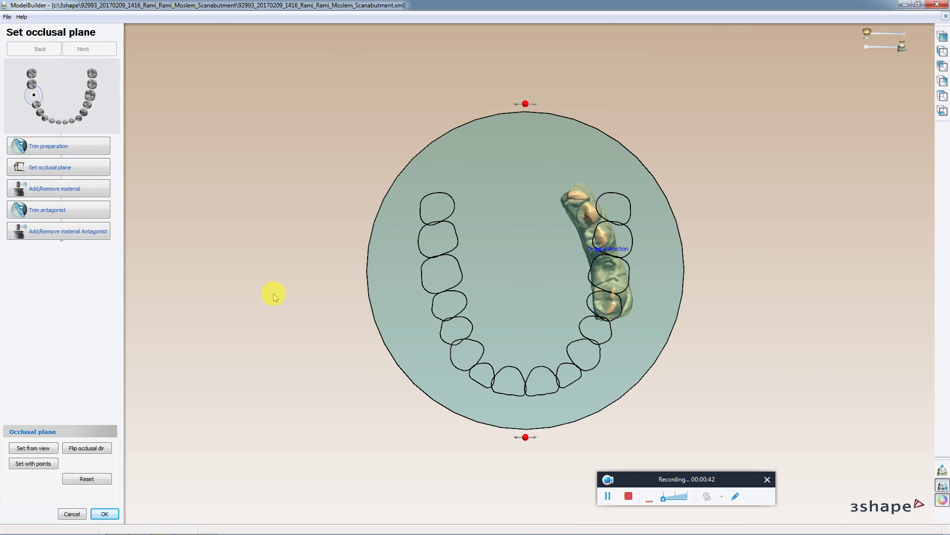
left_click(902, 33)
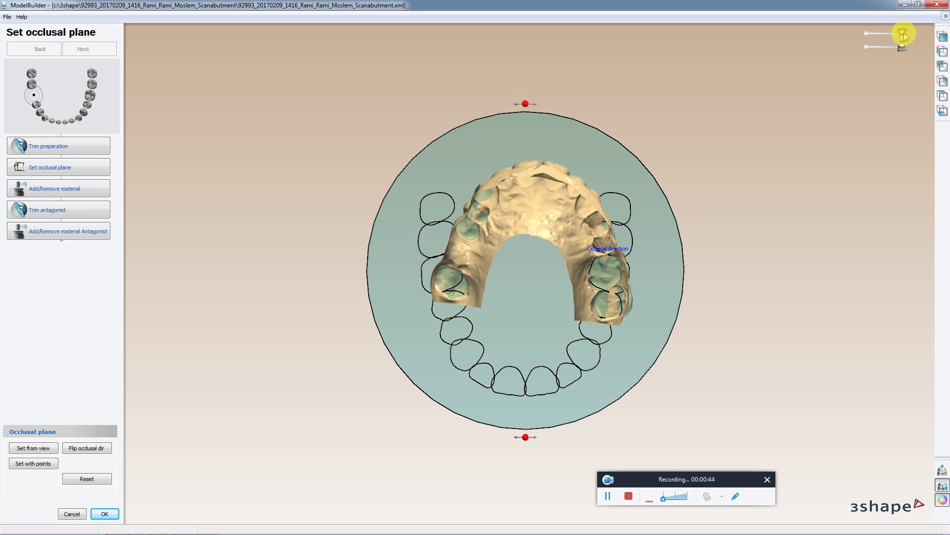
mouse_move(903, 39)
right_mouse_down()
mouse_move(783, 116)
mouse_move(708, 132)
mouse_move(726, 132)
mouse_move(747, 159)
mouse_move(254, 345)
right_mouse_up()
Step: Create an occlusal plane from a side view of the bite
left_click(33, 462)
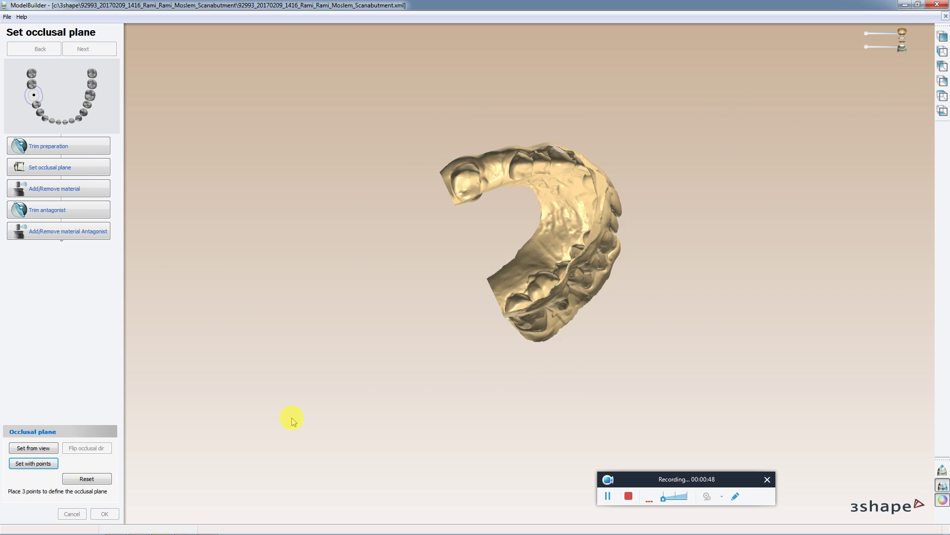
mouse_move(292, 419)
right_mouse_down()
mouse_move(623, 273)
mouse_move(554, 310)
mouse_move(604, 299)
mouse_move(523, 305)
mouse_move(590, 300)
right_mouse_up()
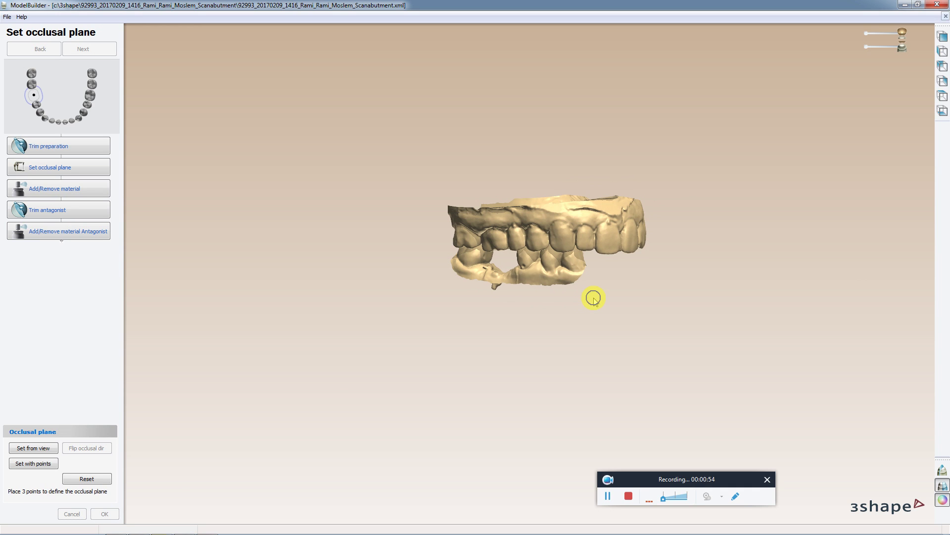
right_click_drag(594, 297, 598, 291)
mouse_move(476, 244)
right_mouse_down()
mouse_move(635, 273)
mouse_move(674, 212)
right_mouse_up()
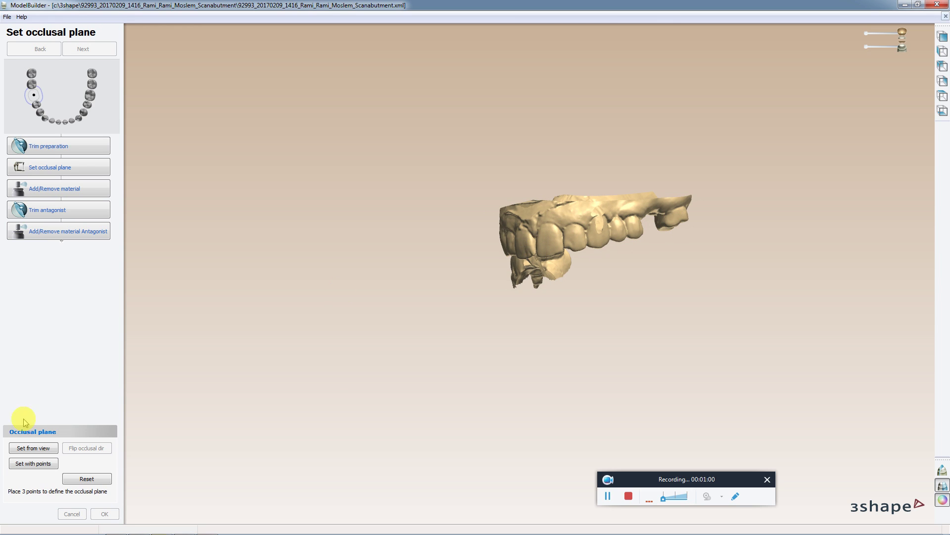
left_click(73, 478)
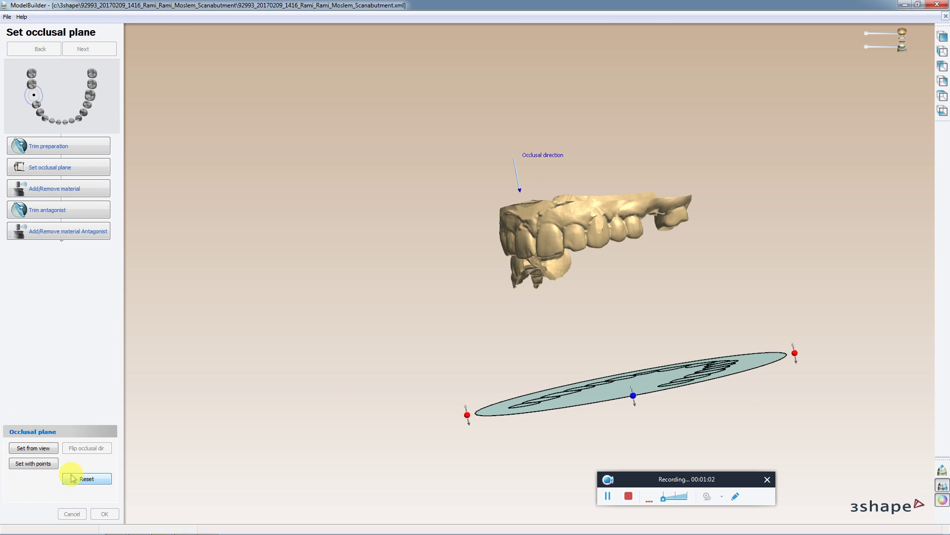
Step: Reset the plane, realign it with both jaws' bite, and accept it
left_click(39, 465)
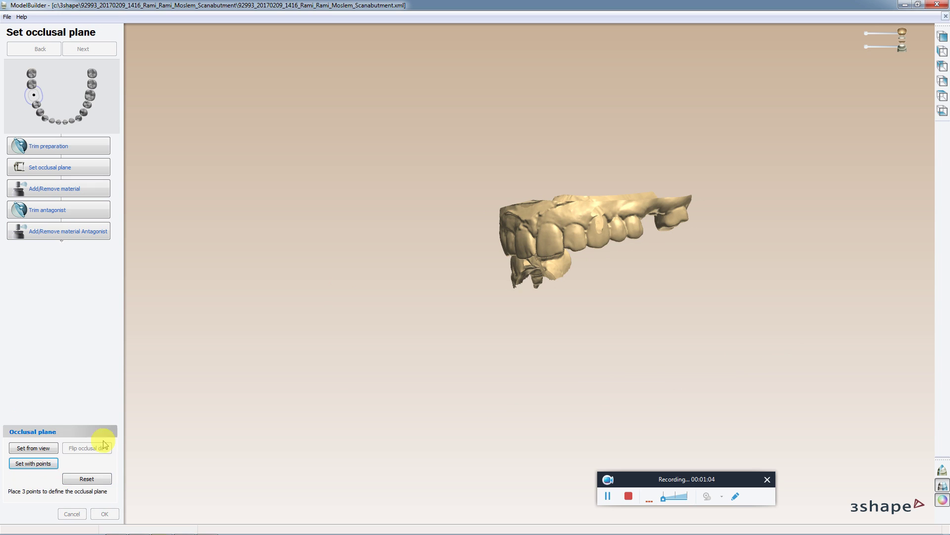
right_click_drag(545, 240, 562, 240)
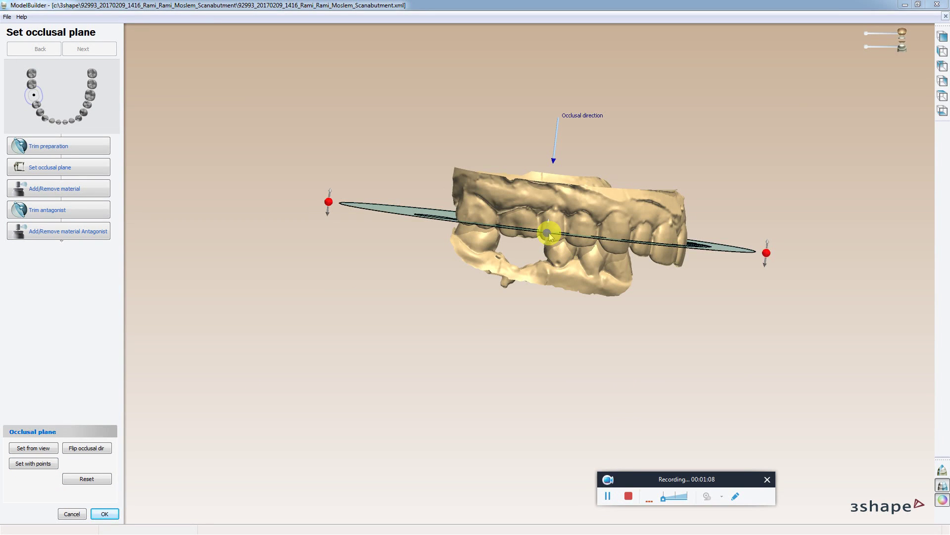
mouse_move(617, 242)
right_mouse_down()
mouse_move(630, 303)
mouse_move(594, 319)
mouse_move(652, 299)
mouse_move(651, 269)
mouse_move(640, 333)
mouse_move(707, 282)
mouse_move(660, 290)
mouse_move(646, 307)
mouse_move(670, 282)
mouse_move(664, 261)
mouse_move(596, 272)
mouse_move(594, 286)
mouse_move(626, 299)
mouse_move(612, 364)
mouse_move(630, 280)
mouse_move(552, 276)
right_mouse_up()
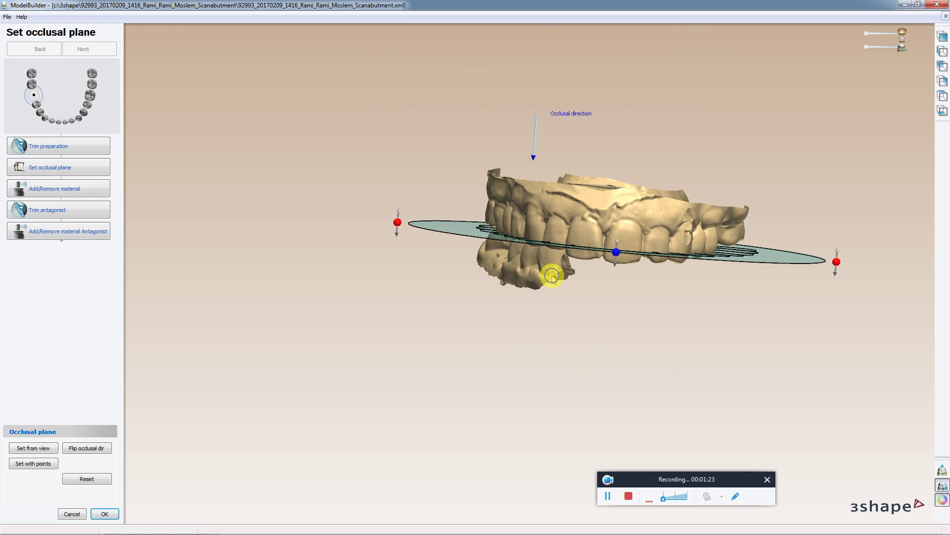
left_click(111, 479)
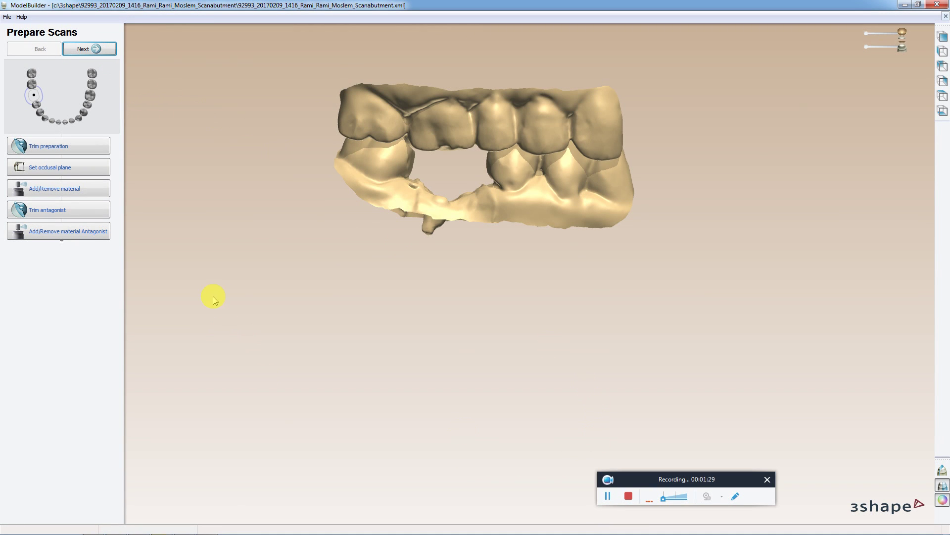
Step: Move to Section scan and make the model see-through to reveal the abutment
left_click(90, 50)
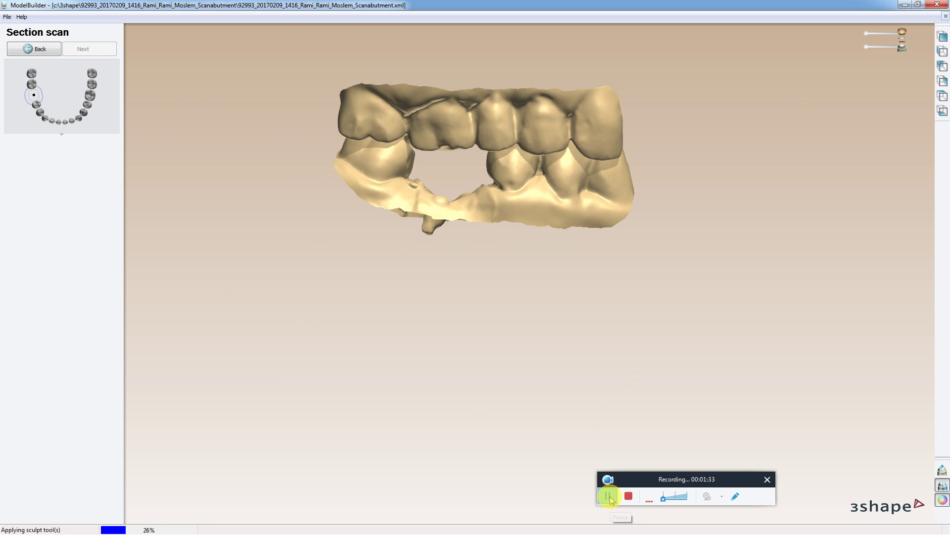
left_click_drag(378, 123, 240, 87)
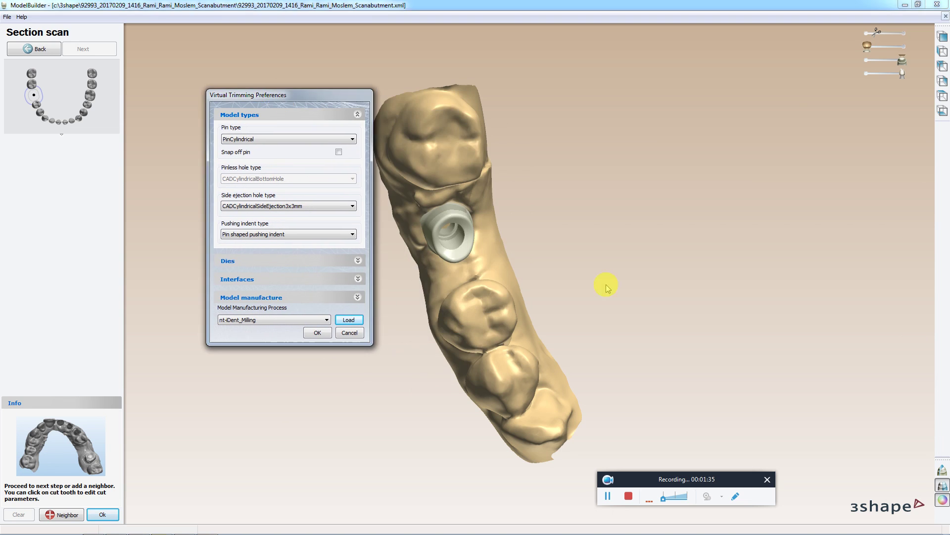
mouse_move(657, 189)
right_mouse_down()
mouse_move(569, 237)
mouse_move(615, 240)
right_mouse_up()
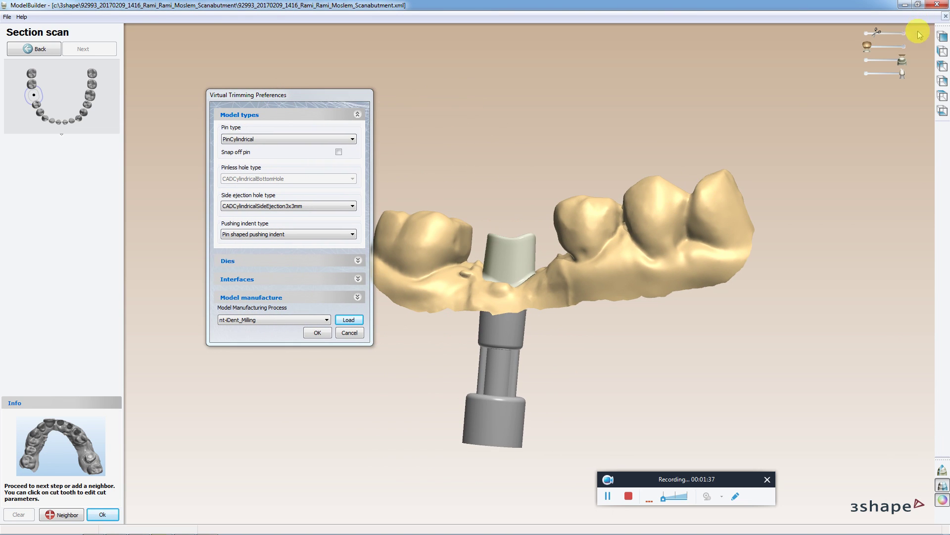
mouse_move(902, 75)
left_mouse_down()
mouse_move(886, 73)
mouse_move(891, 46)
left_mouse_up()
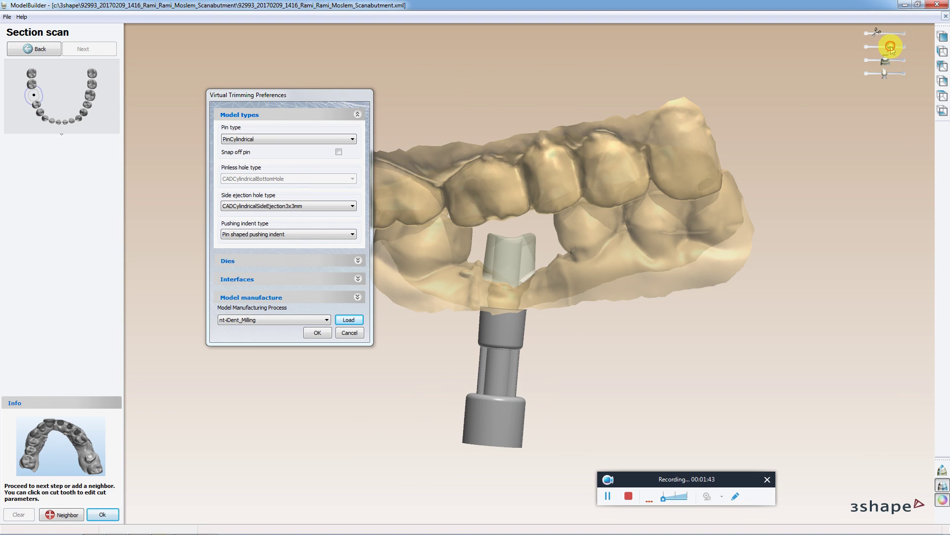
Step: Review the indent, side ejection hole and pin types, keeping PinCylindrical, and collapse Model types
left_click(293, 237)
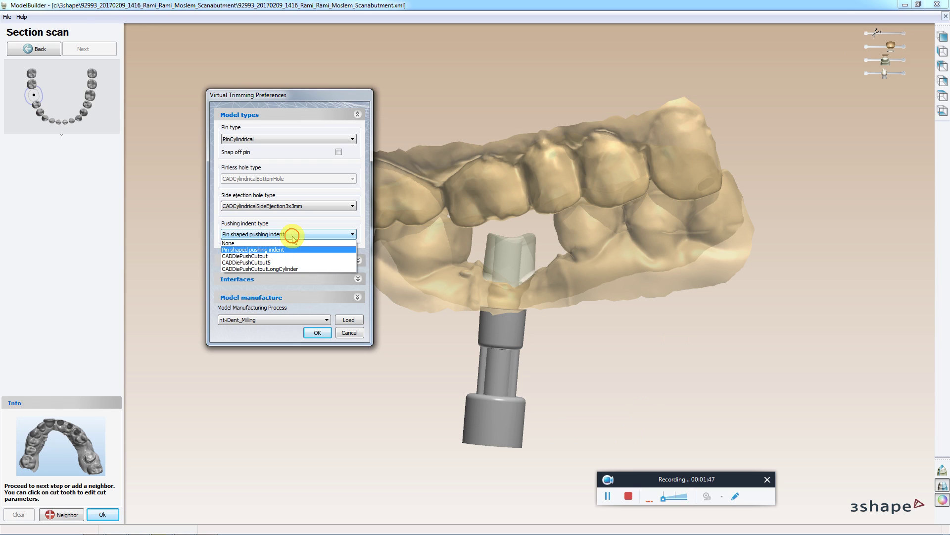
left_click(294, 236)
left_click(295, 205)
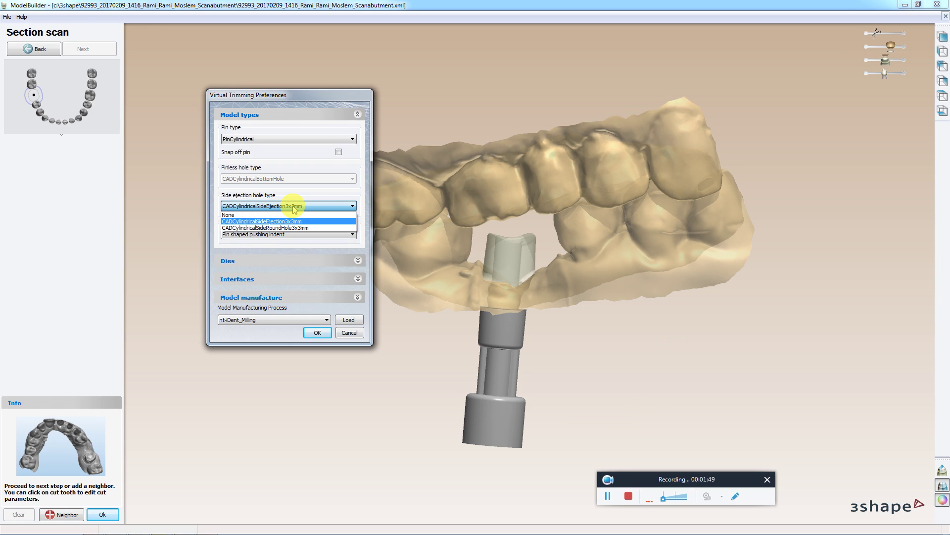
left_click(295, 205)
left_click(296, 140)
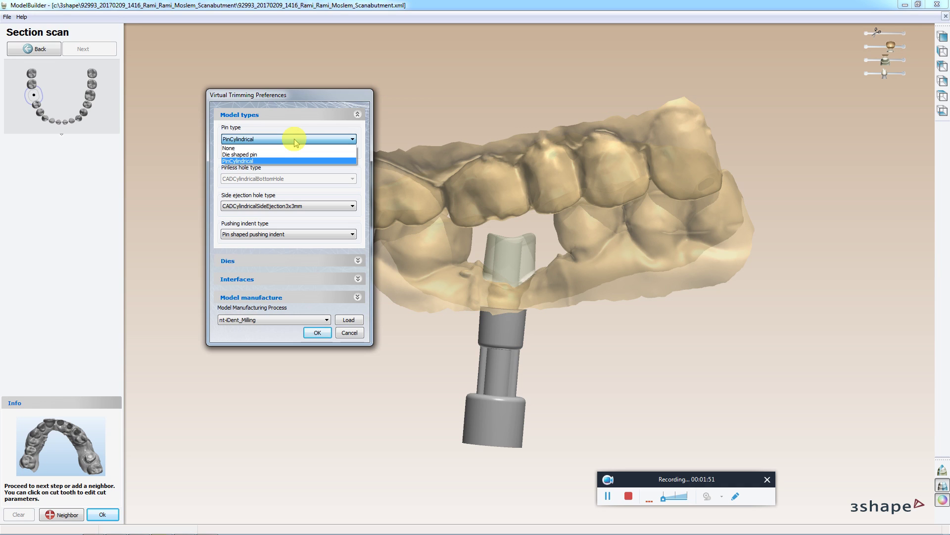
left_click(296, 140)
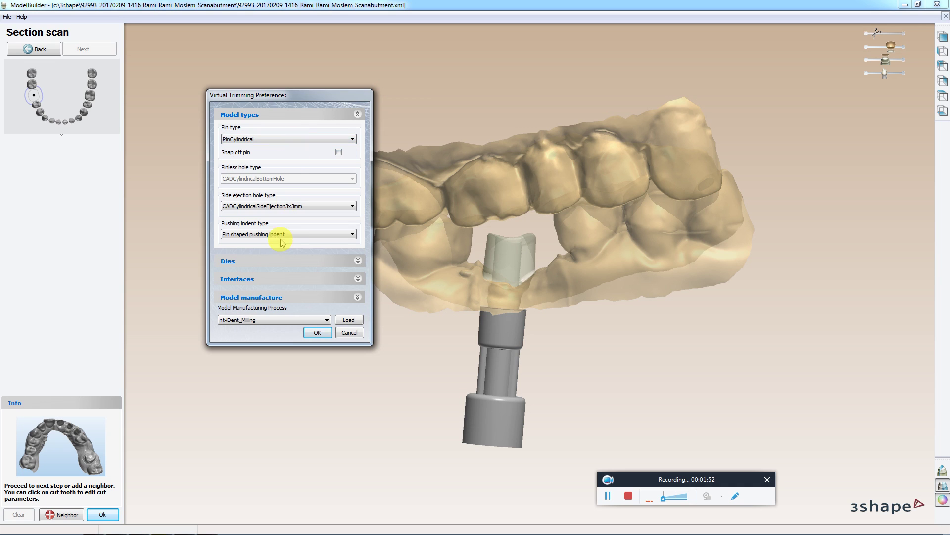
left_click(357, 114)
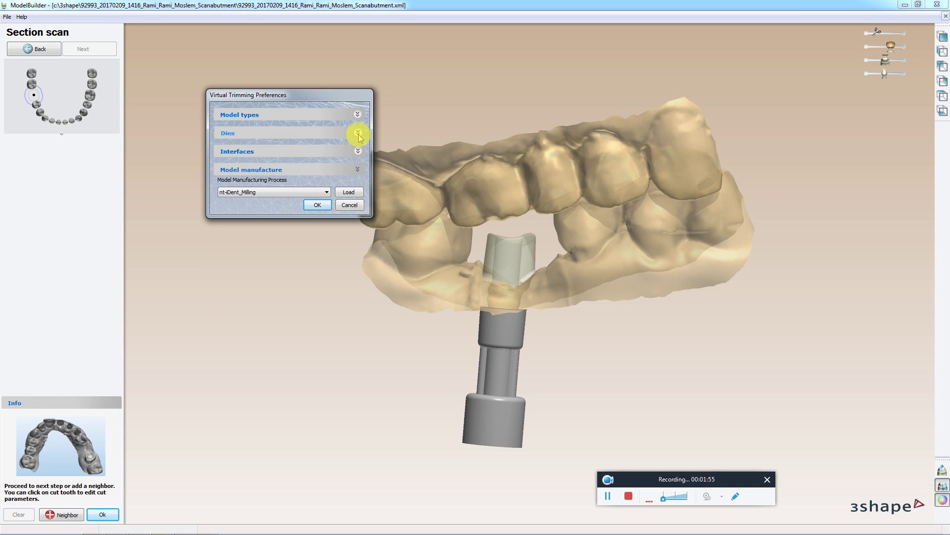
Step: Change the Dies section's Die shape to Free
left_click(357, 132)
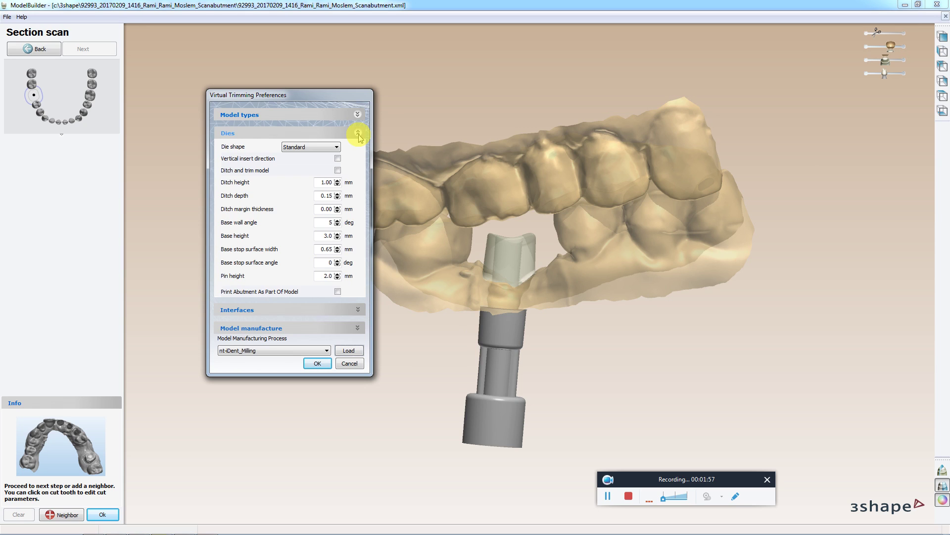
left_click(329, 148)
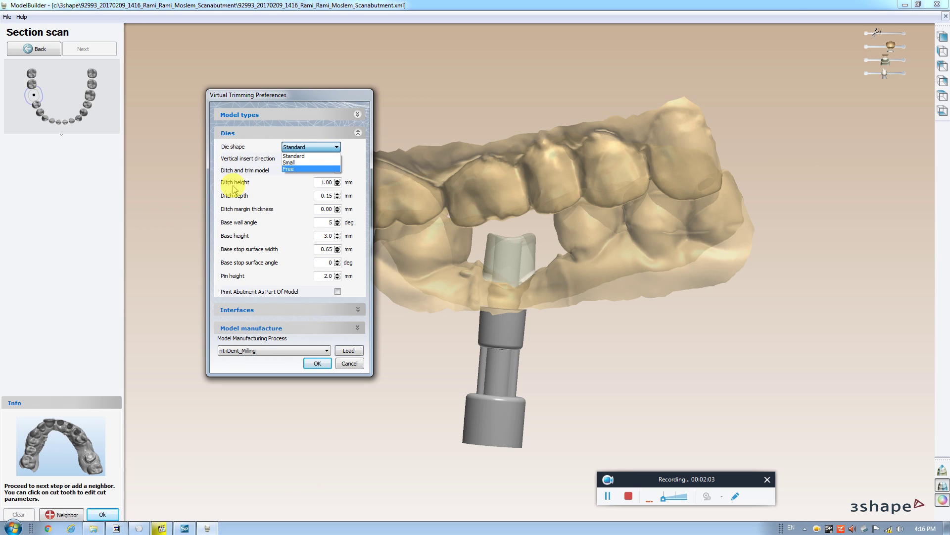
left_click(296, 170)
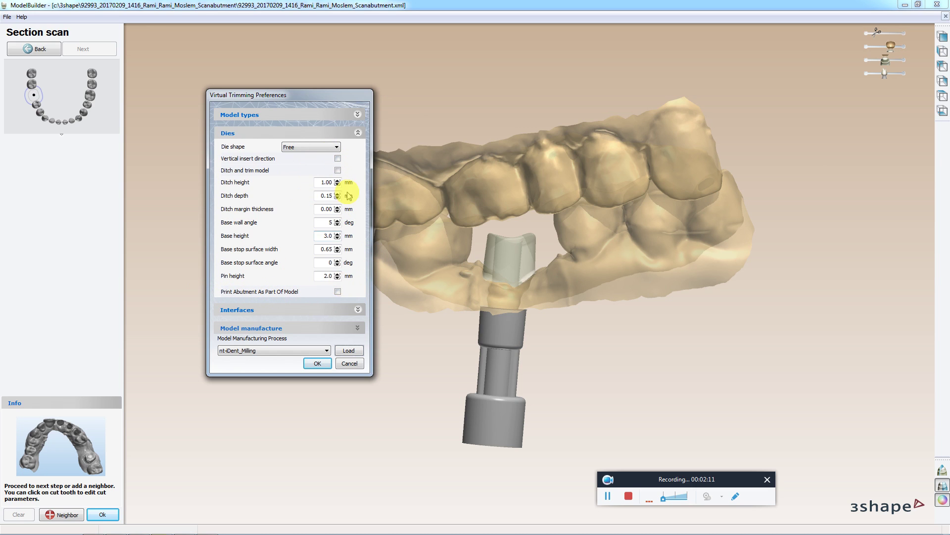
left_click(358, 134)
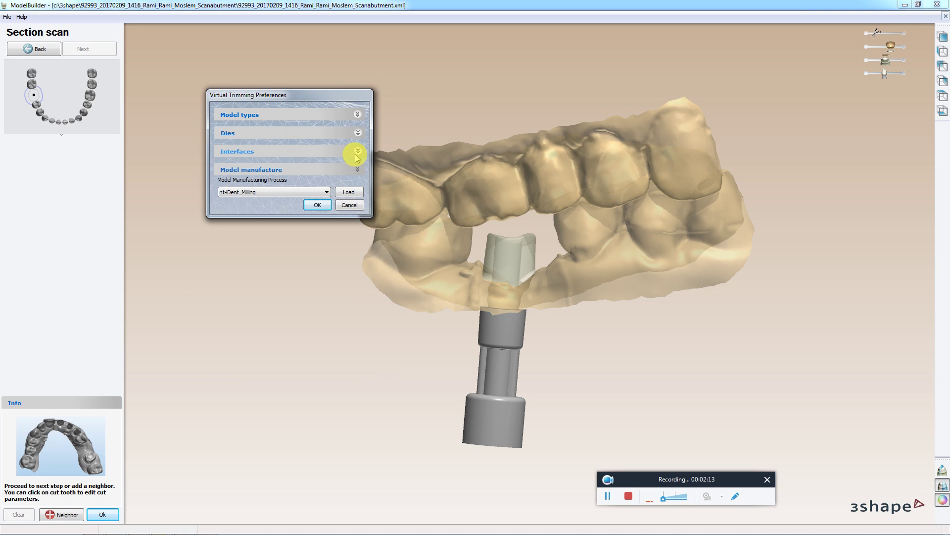
left_click(357, 152)
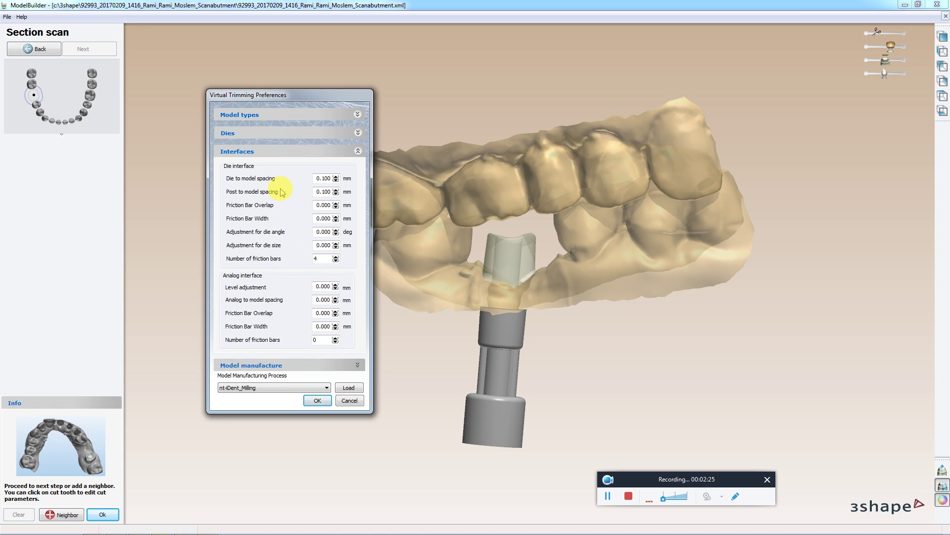
left_click(358, 151)
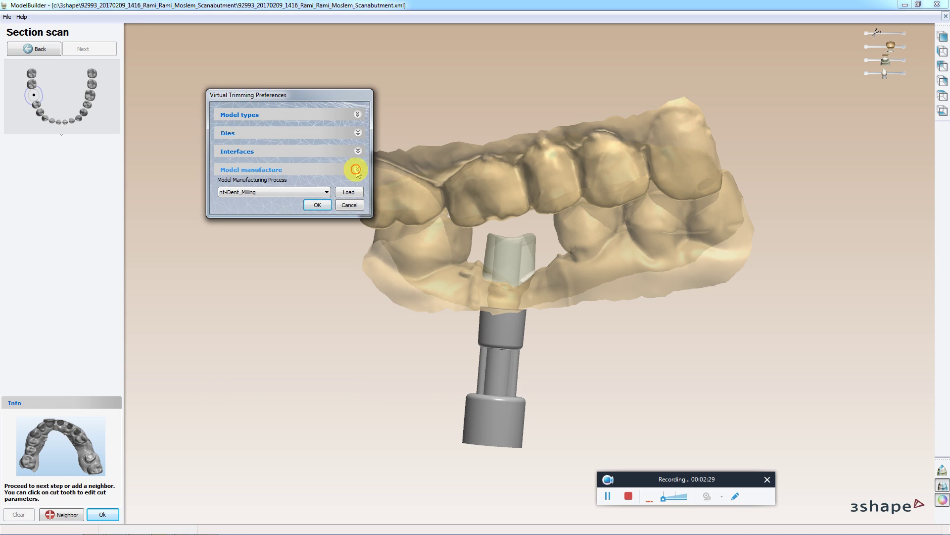
Step: Set variable thickness, 0.65 mm drill compensation and 3.50 mm base height; keep side drain None and confirm
left_click(354, 169)
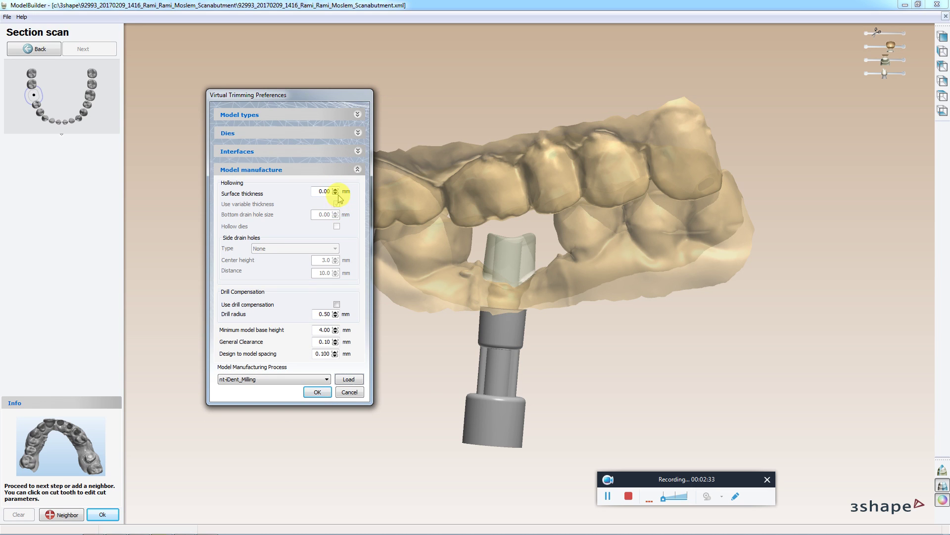
left_click(336, 189)
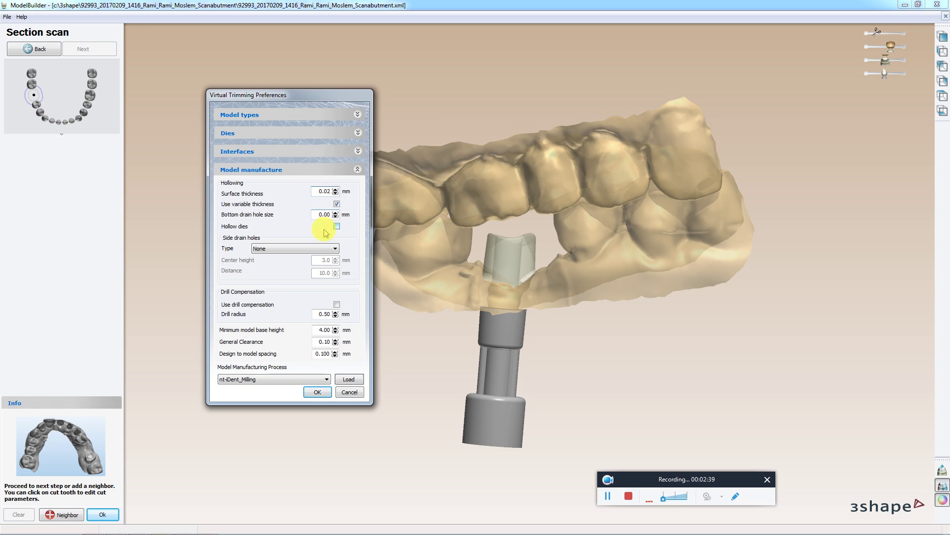
left_click(308, 248)
left_click(310, 250)
left_click(318, 391)
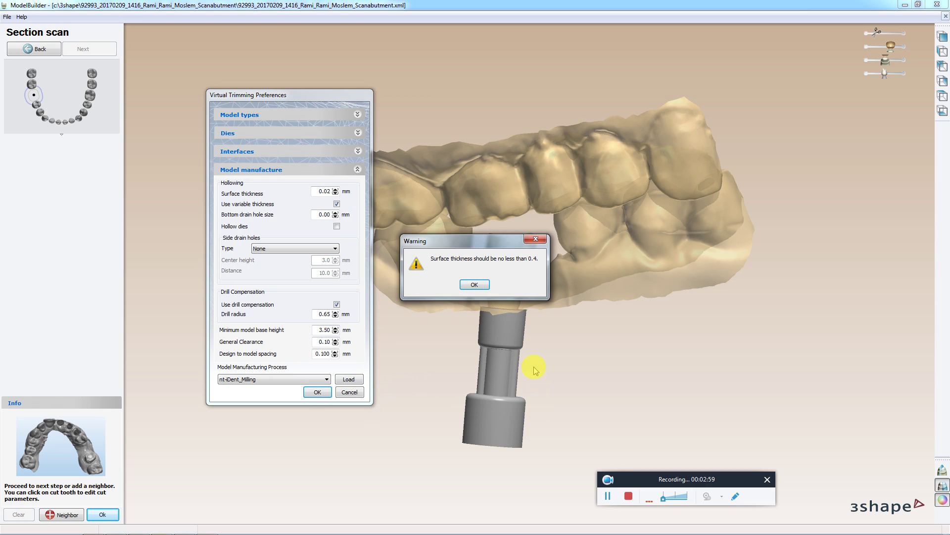
left_click(474, 284)
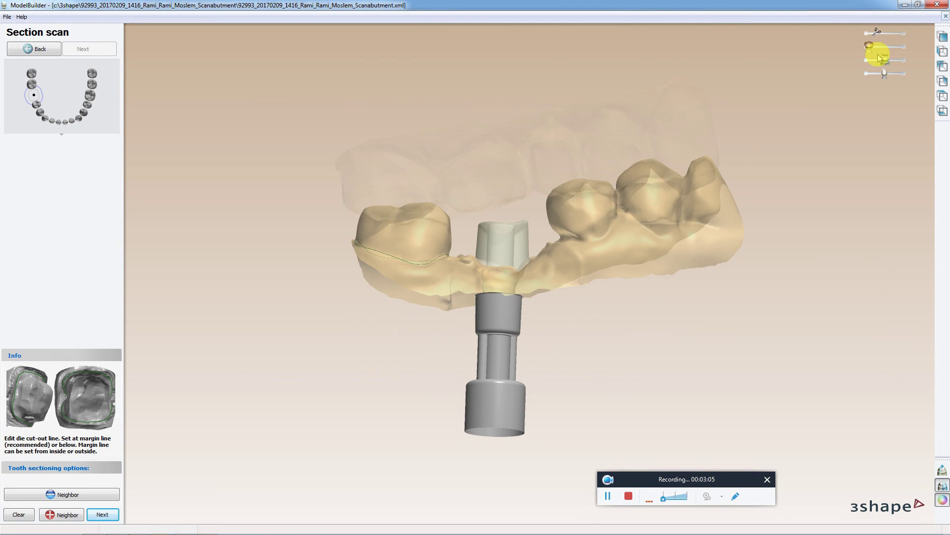
Step: Fade the opposing scan and section the die at the abutment site
left_click_drag(885, 60, 903, 60)
mouse_move(523, 114)
right_mouse_down()
mouse_move(667, 185)
mouse_move(667, 201)
right_mouse_up()
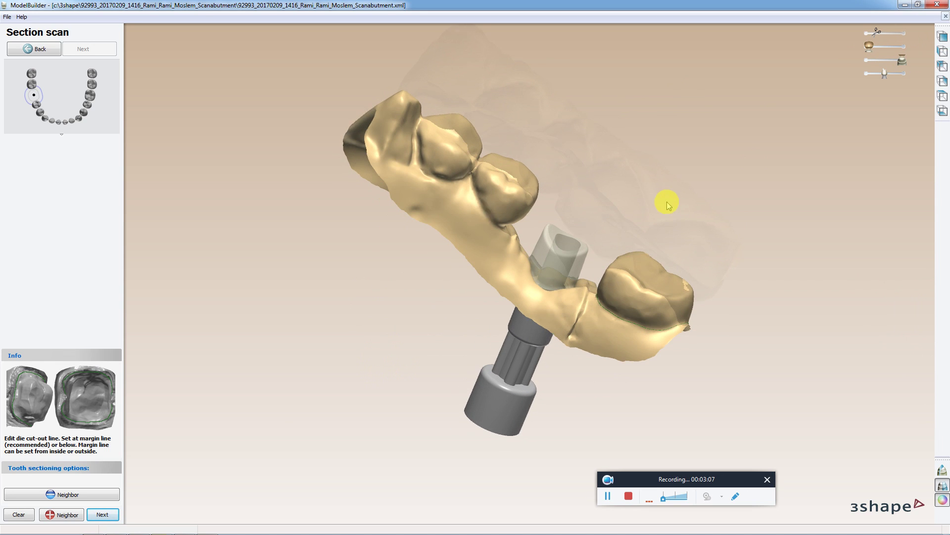
left_click(102, 515)
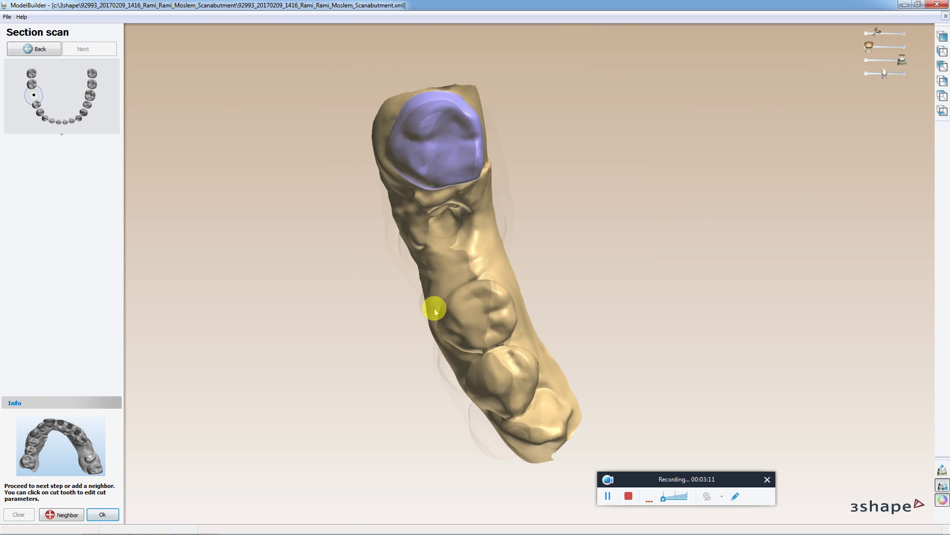
Step: Show the scan abutment fully opaque, generate the dies, and check the insertion direction
left_click(867, 46)
right_click_drag(683, 113, 651, 121)
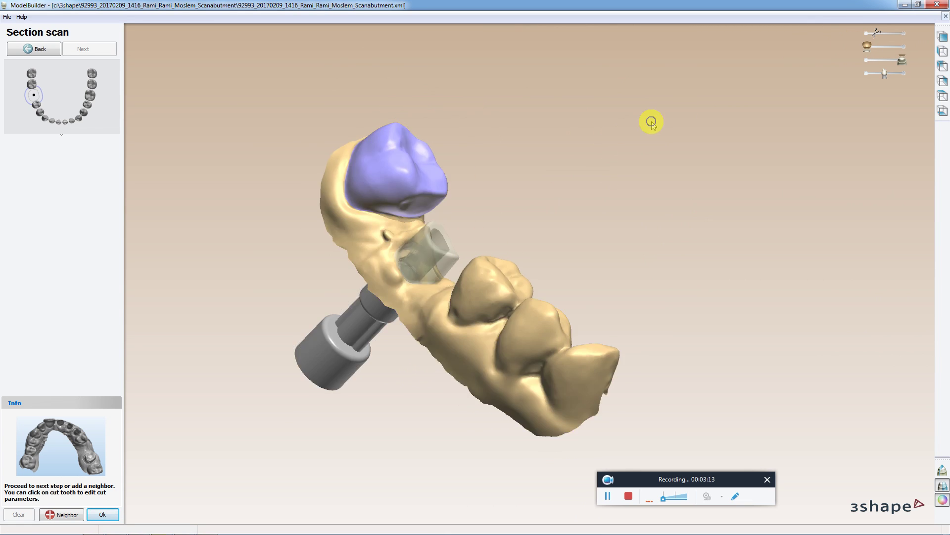
left_click_drag(885, 73, 914, 73)
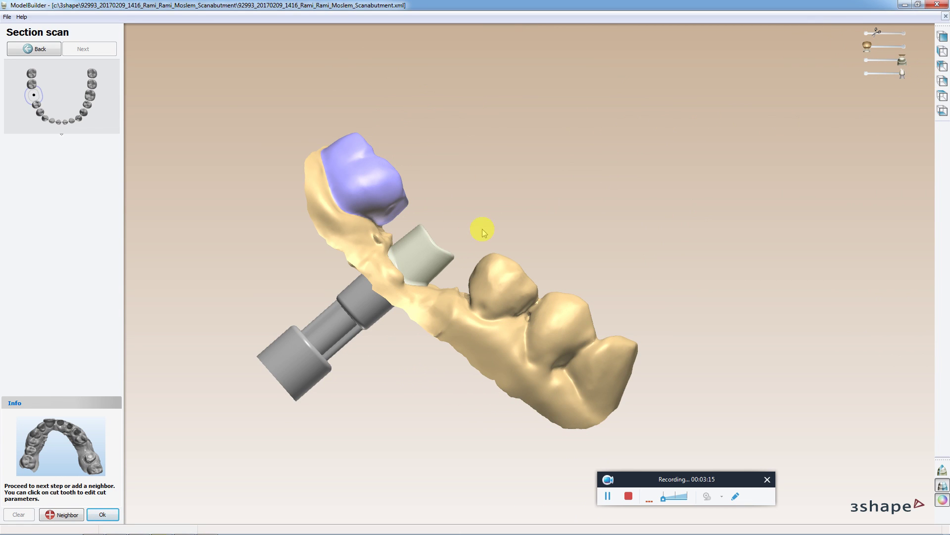
mouse_move(484, 227)
right_mouse_down()
mouse_move(600, 218)
mouse_move(600, 235)
mouse_move(525, 257)
mouse_move(496, 277)
mouse_move(461, 325)
right_mouse_up()
left_click(99, 514)
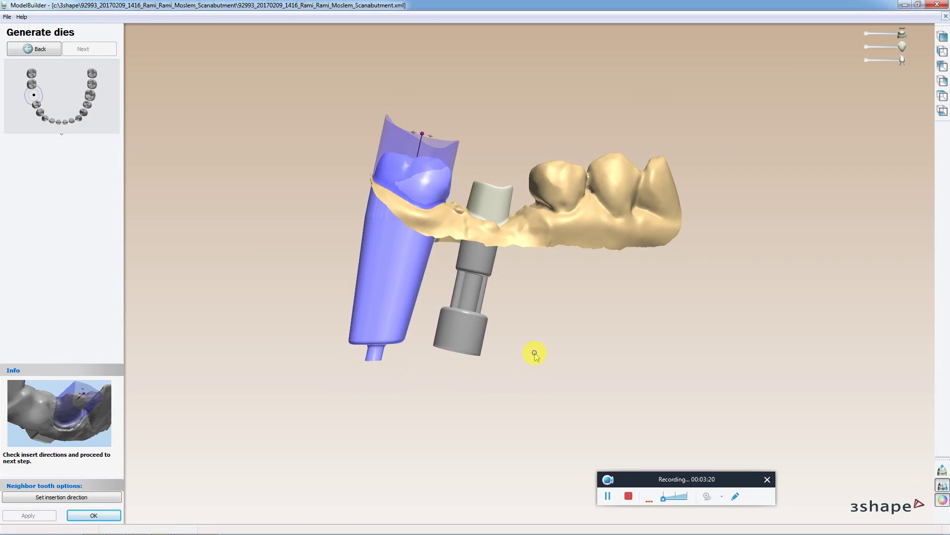
mouse_move(535, 353)
right_mouse_down()
mouse_move(518, 357)
mouse_move(524, 284)
mouse_move(522, 334)
right_mouse_up()
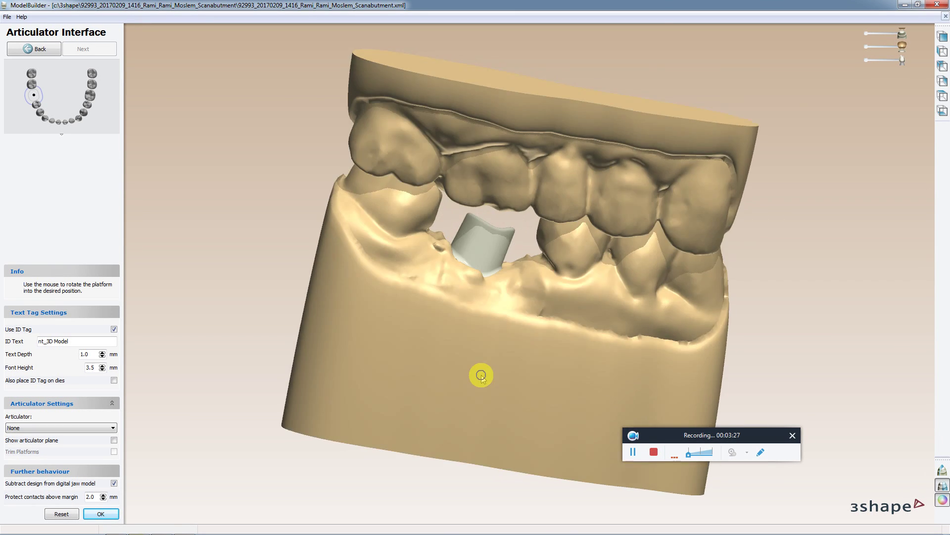
Step: Drag the nt_3D Model ID tag up onto the base's front face and review it
mouse_move(481, 376)
right_mouse_down()
mouse_move(312, 365)
mouse_move(386, 386)
right_mouse_up()
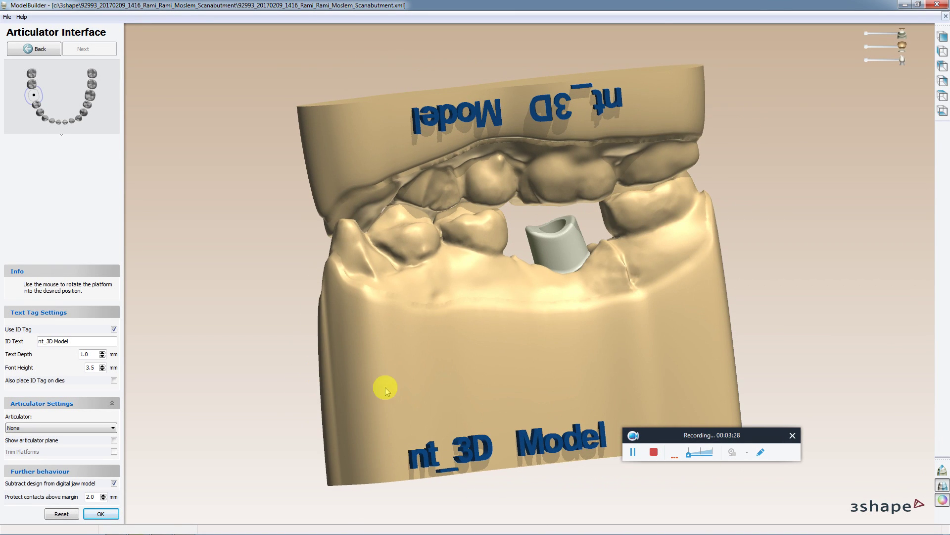
mouse_move(539, 436)
left_mouse_down()
mouse_move(563, 394)
mouse_move(594, 376)
left_mouse_up()
mouse_move(901, 34)
left_mouse_down()
mouse_move(888, 34)
mouse_move(902, 33)
left_mouse_up()
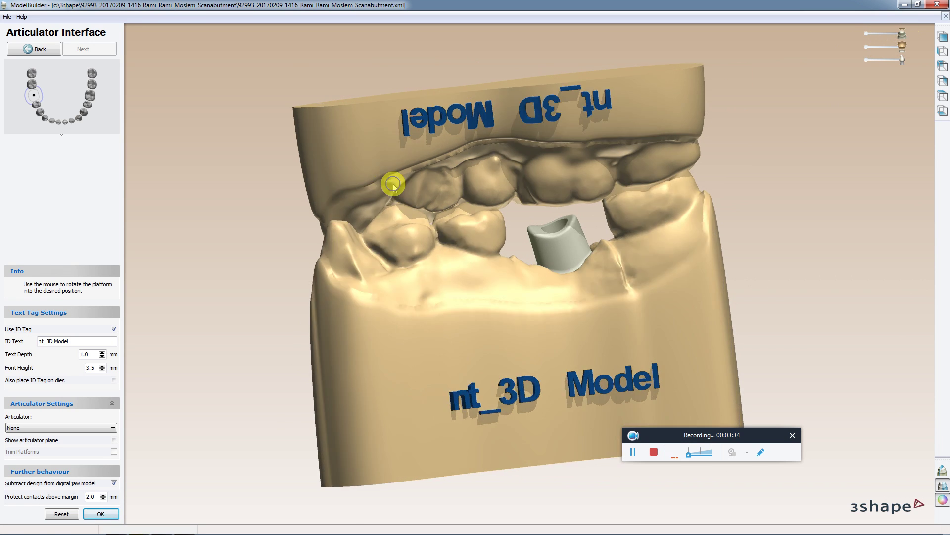
mouse_move(393, 184)
right_mouse_down()
mouse_move(566, 180)
mouse_move(538, 187)
right_mouse_up()
scroll(520, 265, "down", 2)
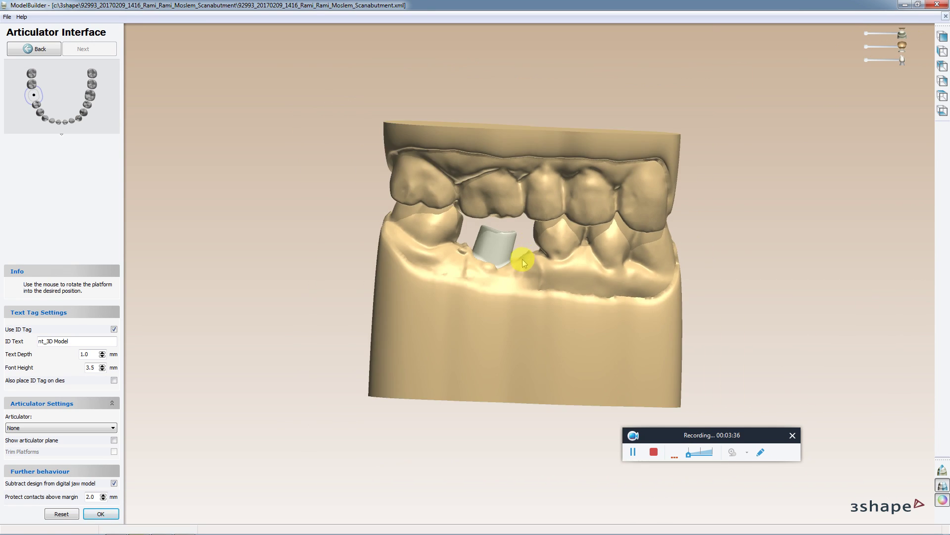
scroll(556, 276, "down", 2)
scroll(522, 267, "down", 2)
mouse_move(522, 267)
right_mouse_down()
mouse_move(439, 266)
mouse_move(512, 261)
mouse_move(552, 312)
right_mouse_up()
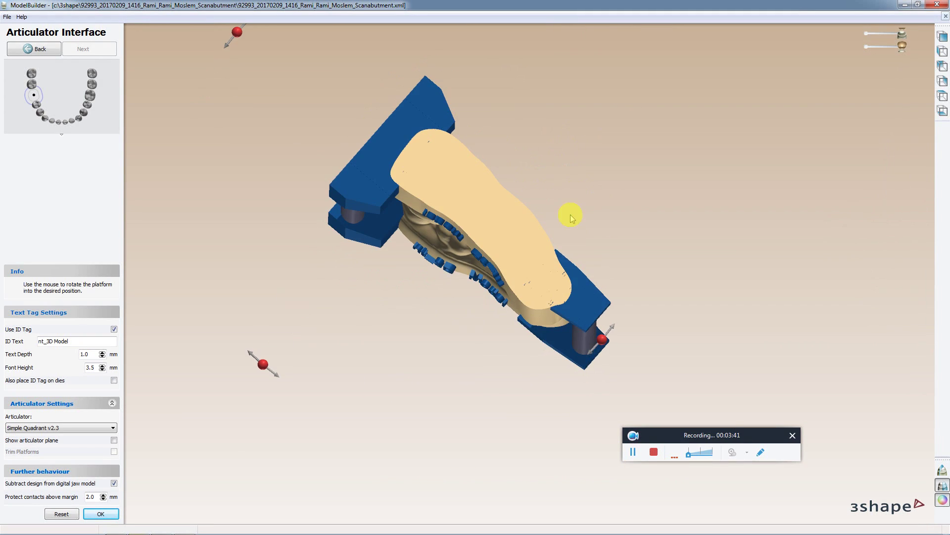
Step: Reposition the articulator platform and select CADBlu from the articulator list
right_click_drag(569, 213, 571, 290)
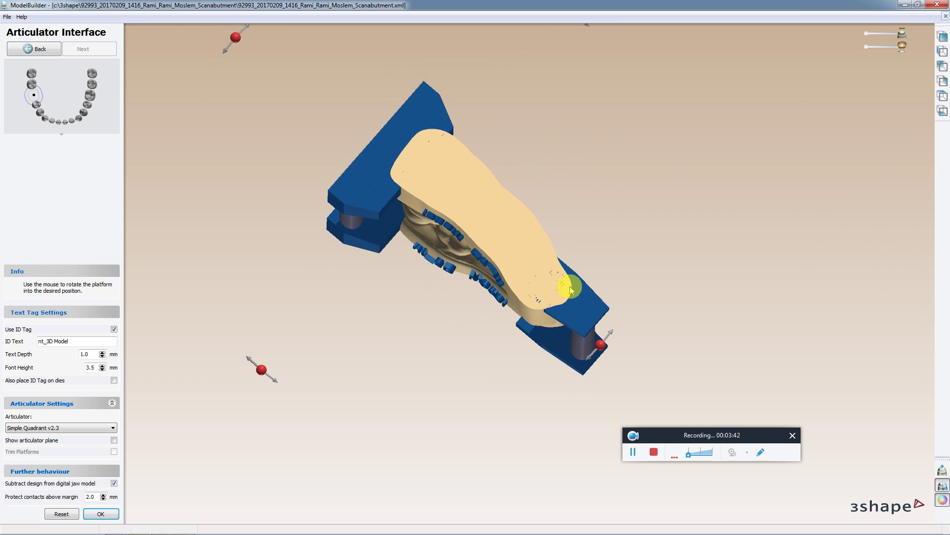
mouse_move(601, 340)
left_mouse_down()
mouse_move(589, 356)
mouse_move(602, 344)
left_mouse_up()
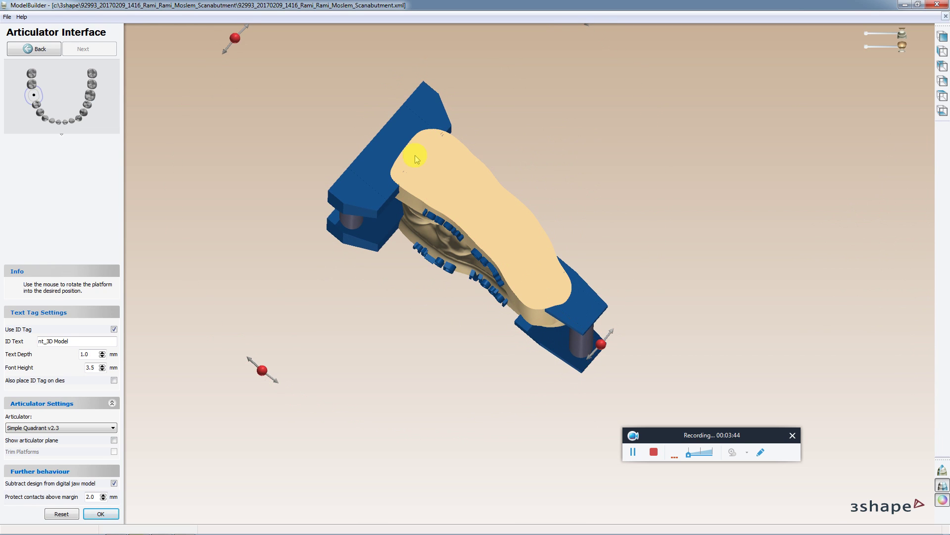
left_click_drag(416, 158, 389, 132)
left_click(44, 429)
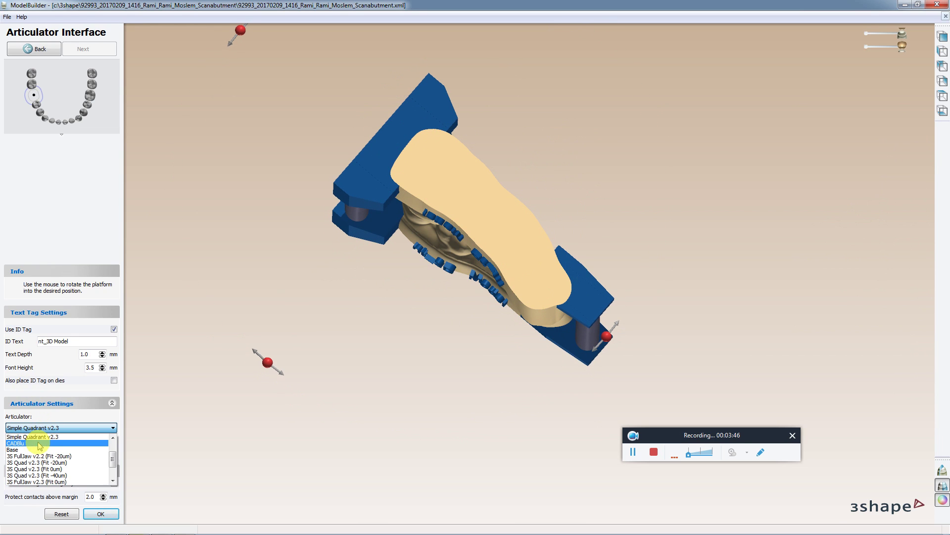
left_click(38, 443)
left_click(50, 428)
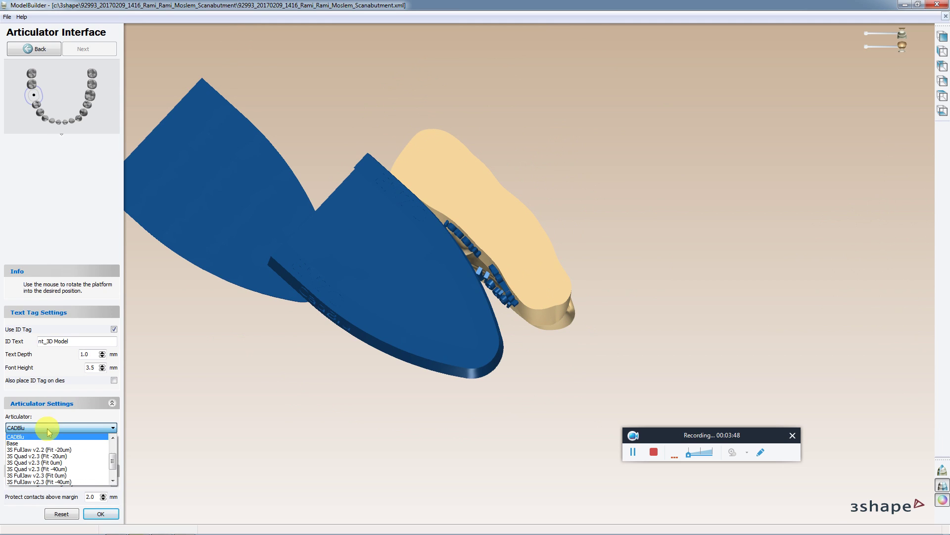
left_click(253, 196)
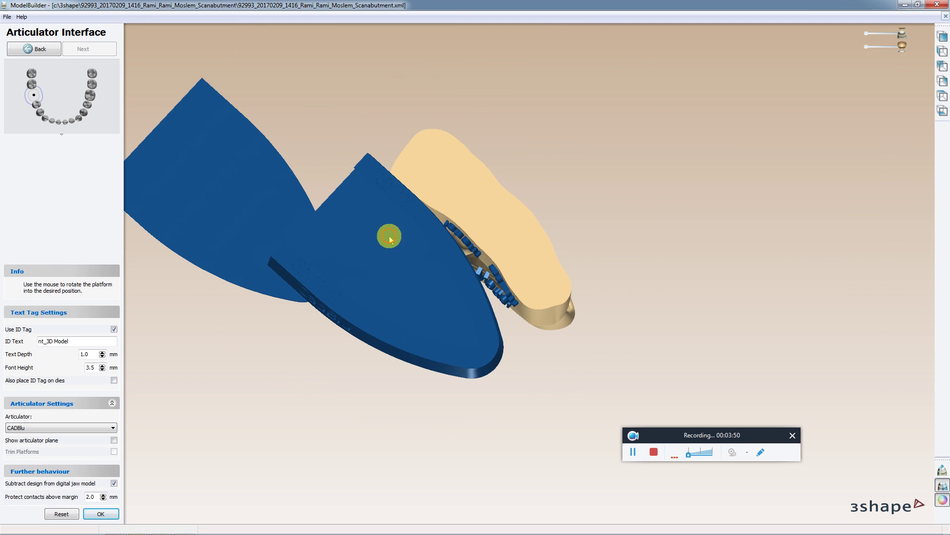
left_click_drag(388, 234, 490, 203)
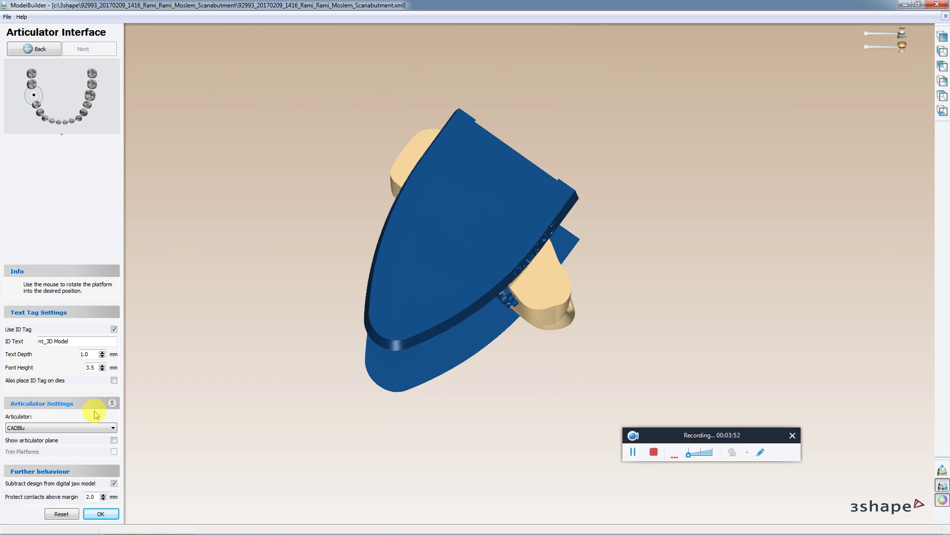
Step: Switch the articulator to 3S Quad v2.3 (Fit -40um) and accept the height warning
left_click(81, 427)
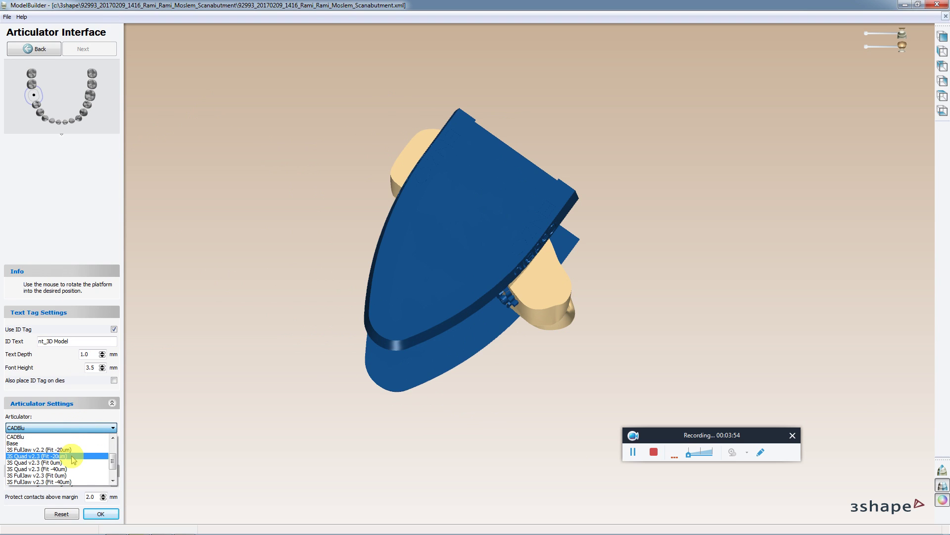
left_click(69, 469)
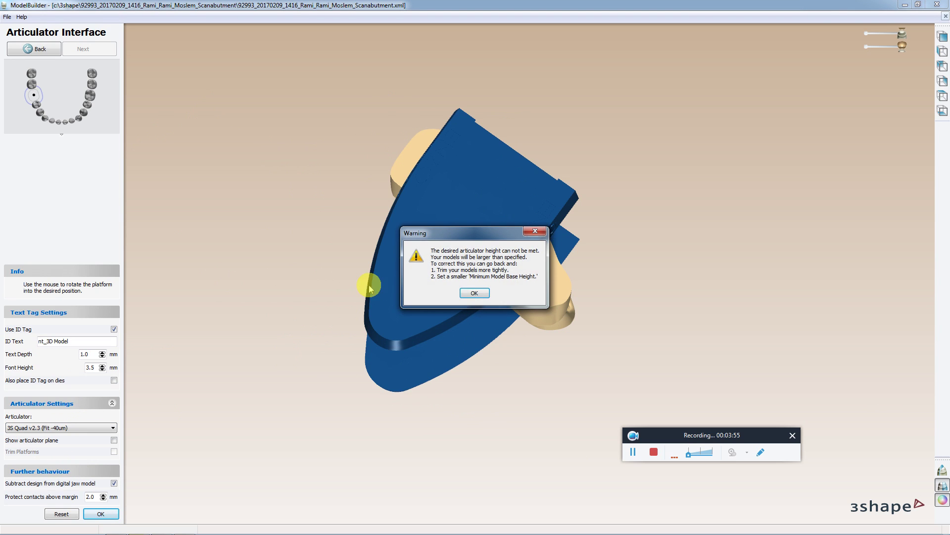
left_click(470, 292)
mouse_move(381, 138)
left_mouse_down()
mouse_move(391, 159)
mouse_move(378, 193)
mouse_move(115, 349)
left_mouse_up()
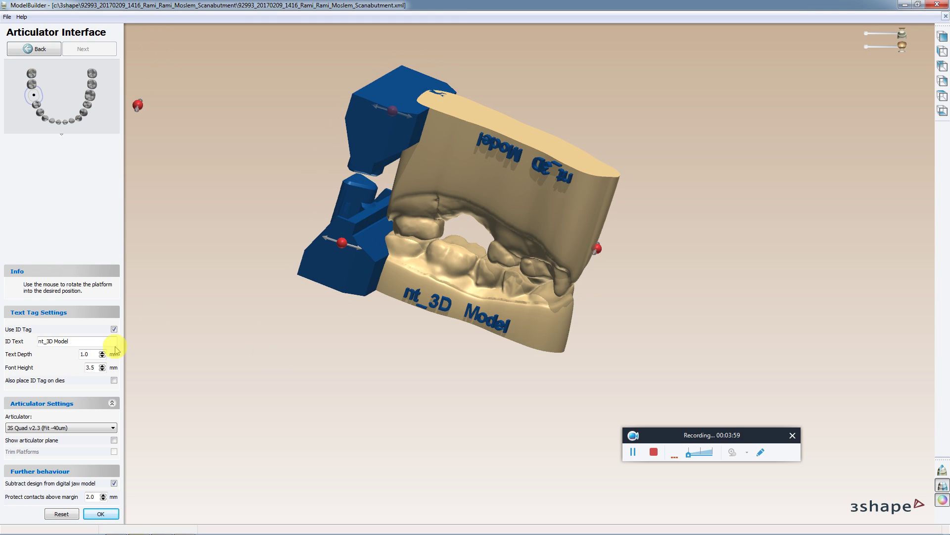
Step: Reduce the ID text to 2.8 mm font height and 0.6 mm depth, then orbit to check it
left_click(102, 369)
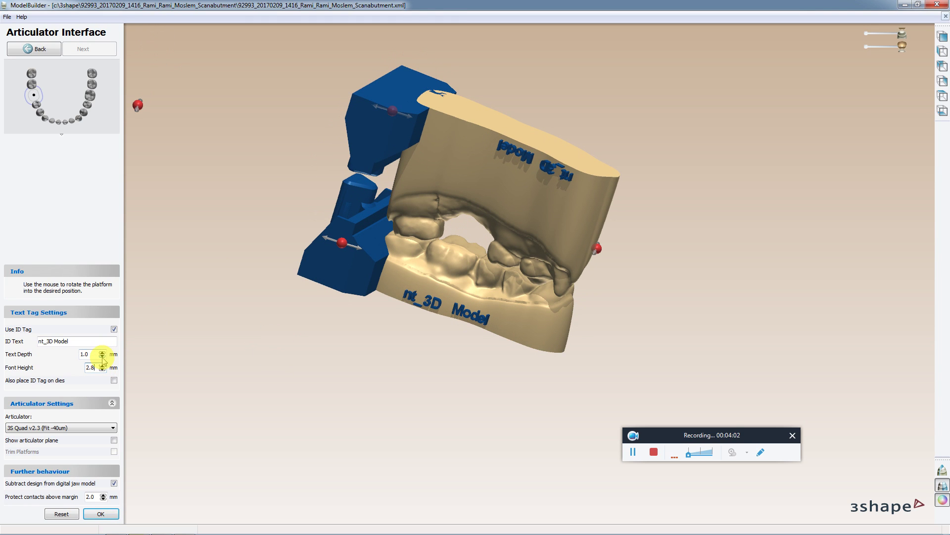
mouse_move(184, 320)
left_mouse_down()
mouse_move(303, 297)
mouse_move(363, 189)
left_mouse_up()
mouse_move(287, 219)
left_mouse_down()
mouse_move(384, 215)
mouse_move(303, 229)
mouse_move(344, 179)
mouse_move(391, 215)
mouse_move(392, 261)
mouse_move(430, 307)
mouse_move(335, 284)
left_mouse_up()
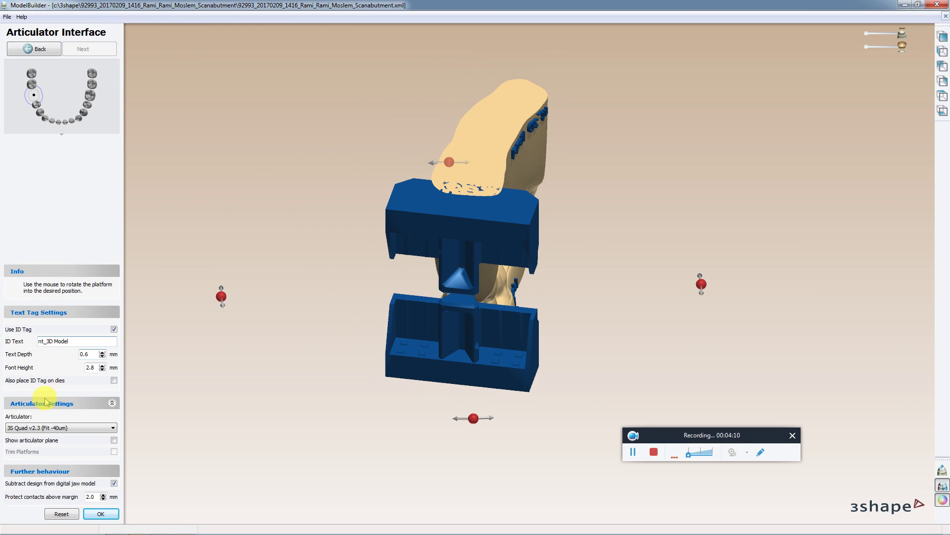
Step: Try the 3S Quad v2.3 (Fit -20um) articulator and dismiss its height warning
left_click(37, 428)
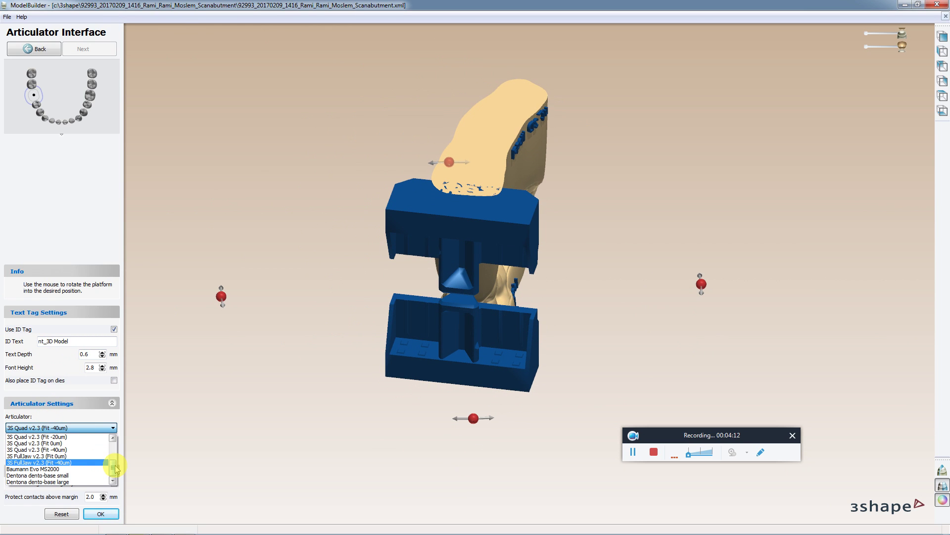
left_click_drag(114, 468, 114, 460)
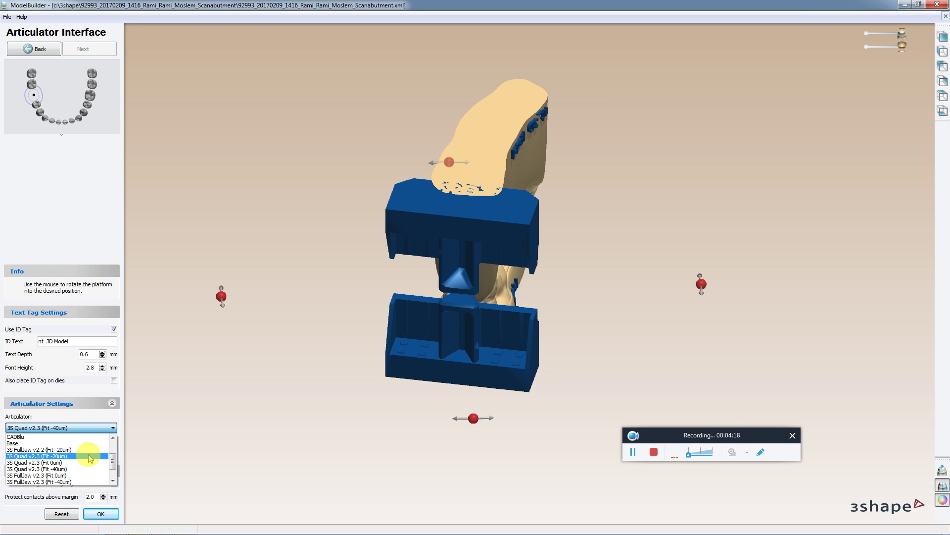
left_click(90, 457)
left_click(479, 293)
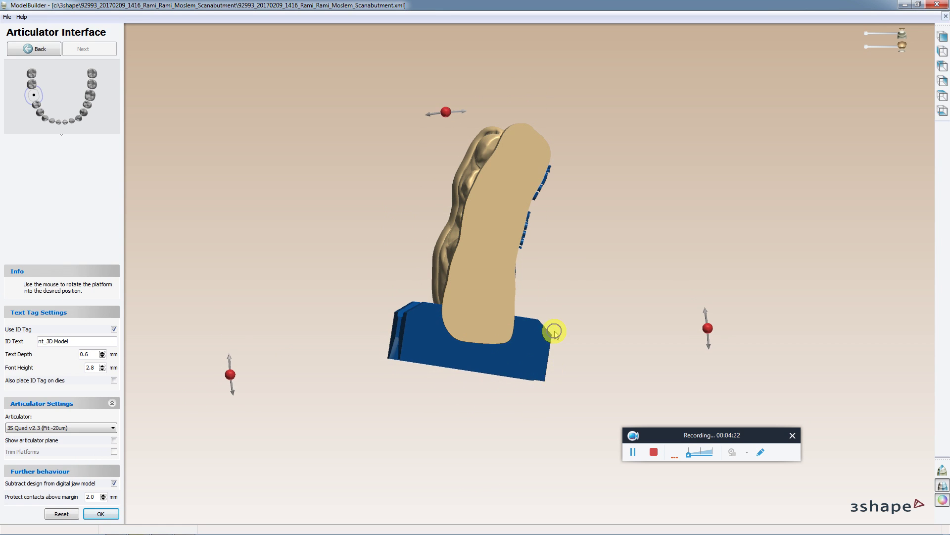
mouse_move(552, 329)
left_mouse_down()
mouse_move(446, 251)
mouse_move(378, 224)
mouse_move(343, 194)
left_mouse_up()
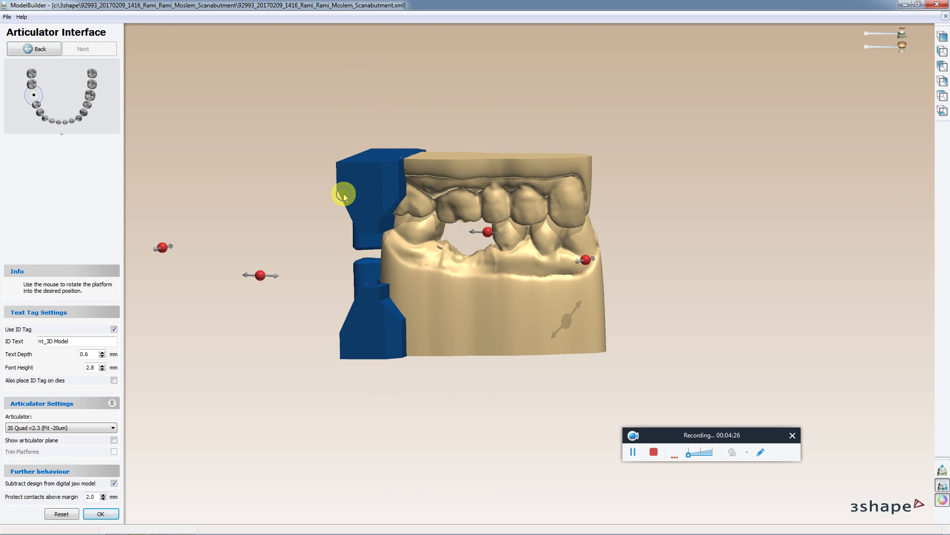
Step: Switch to the Simple Quadrant v2.3 articulator and rotate its platform around the model
left_click(68, 429)
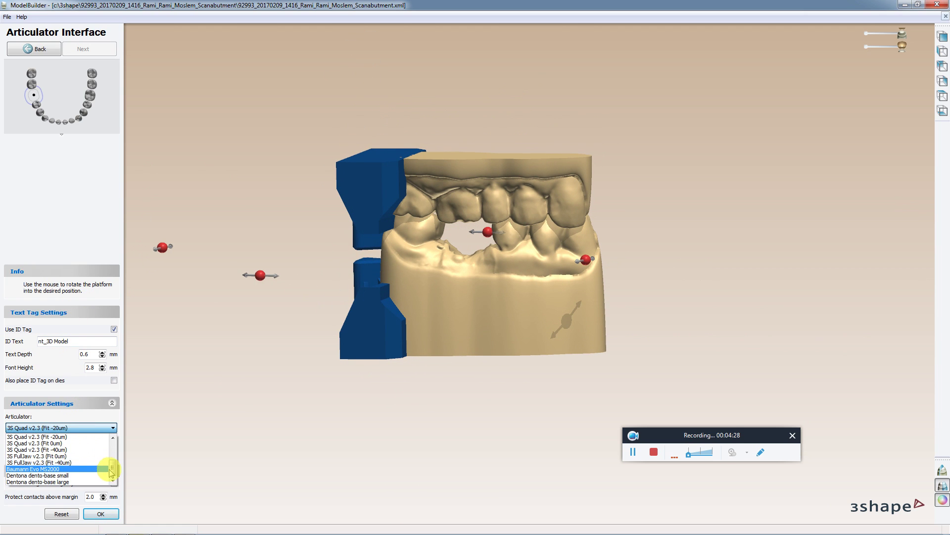
left_click_drag(114, 468, 114, 431)
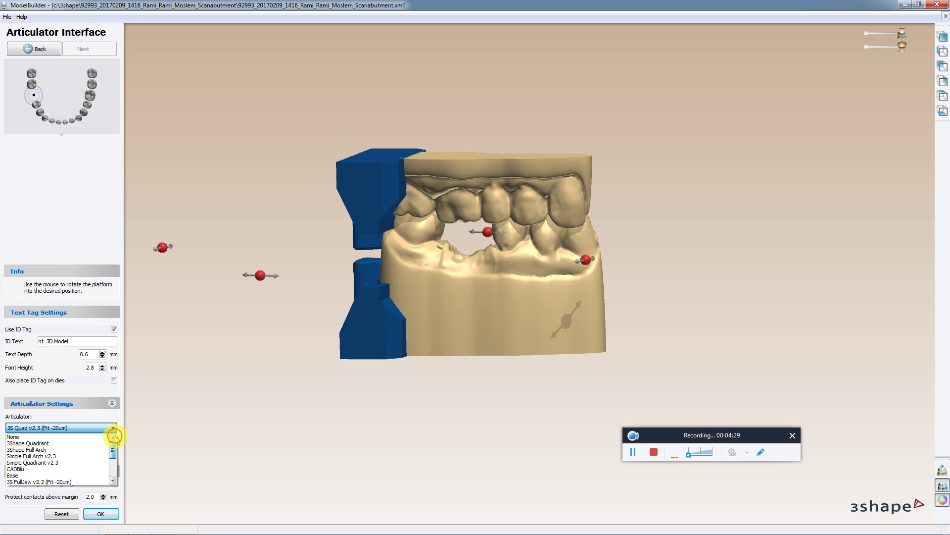
left_click(64, 462)
mouse_move(310, 276)
left_mouse_down()
mouse_move(339, 350)
mouse_move(380, 276)
mouse_move(350, 251)
mouse_move(355, 269)
left_mouse_up()
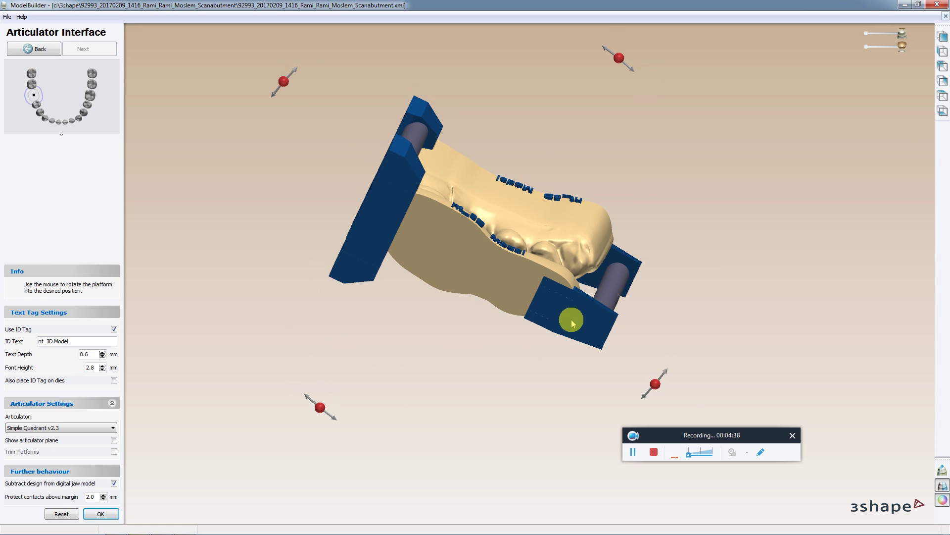
mouse_move(654, 386)
left_mouse_down()
mouse_move(519, 315)
mouse_move(527, 285)
mouse_move(397, 253)
mouse_move(350, 299)
mouse_move(672, 328)
mouse_move(734, 297)
left_mouse_up()
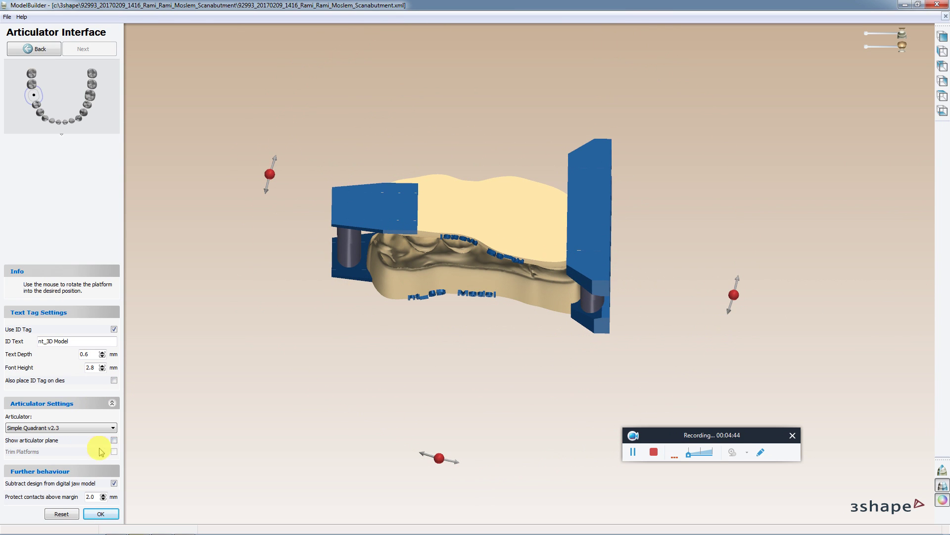
Step: Show the articulator plane, rotate it, then hide it again
left_click(114, 441)
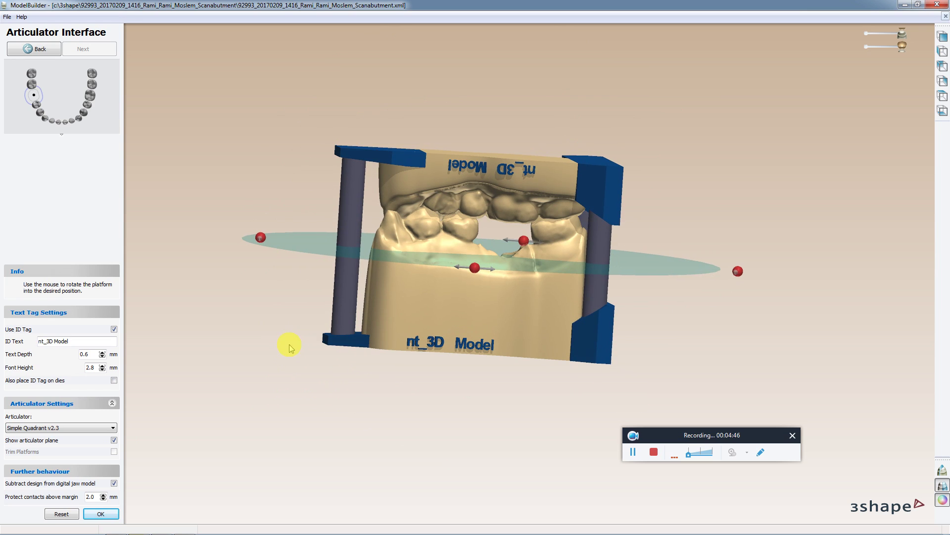
left_click_drag(477, 274, 486, 263)
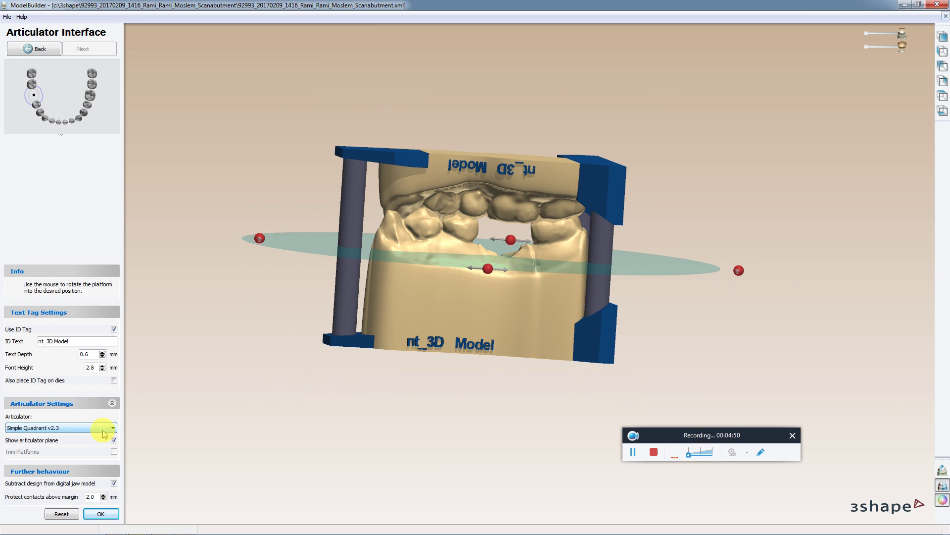
left_click(114, 440)
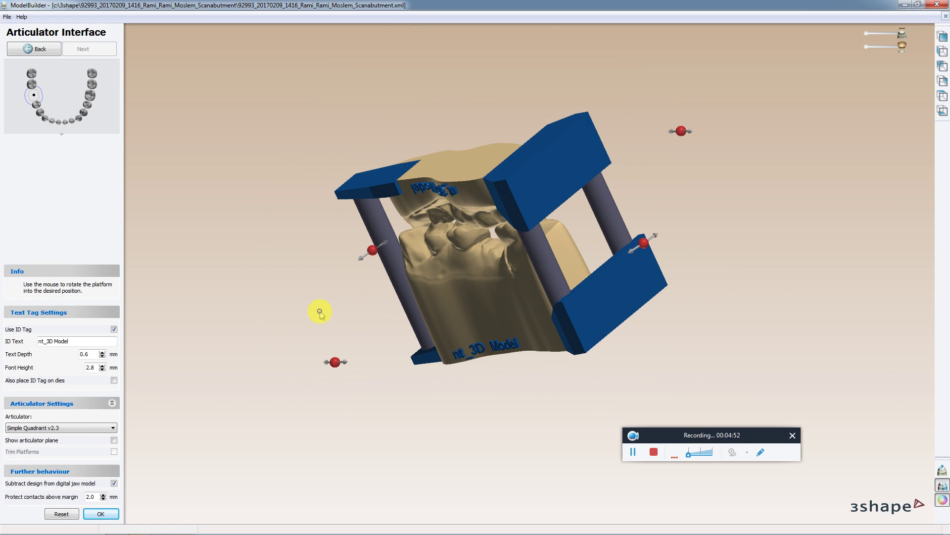
right_click_drag(325, 310, 326, 312)
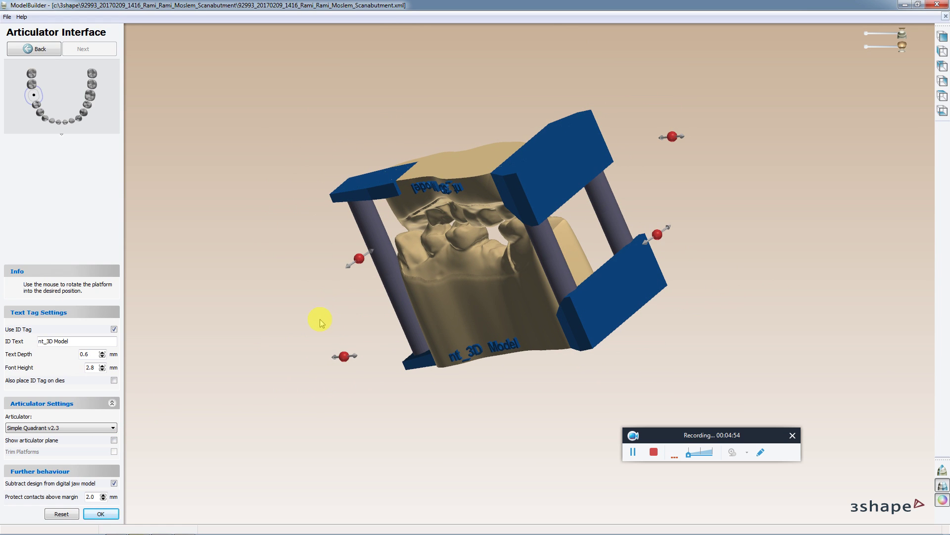
mouse_move(322, 383)
right_mouse_down()
mouse_move(303, 304)
mouse_move(286, 300)
right_mouse_up()
Step: Turn and raise the articulator platform until it sits correctly around the jaw and pins
mouse_move(733, 287)
left_mouse_down()
mouse_move(736, 267)
mouse_move(700, 244)
left_mouse_up()
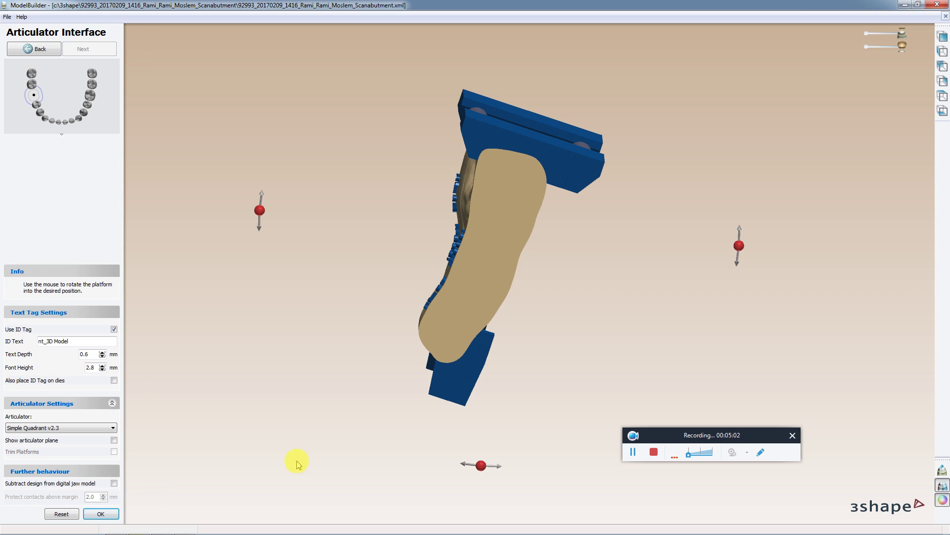
left_click_drag(481, 466, 418, 467)
mouse_move(409, 391)
left_mouse_down()
mouse_move(537, 240)
mouse_move(568, 128)
mouse_move(569, 157)
left_mouse_up()
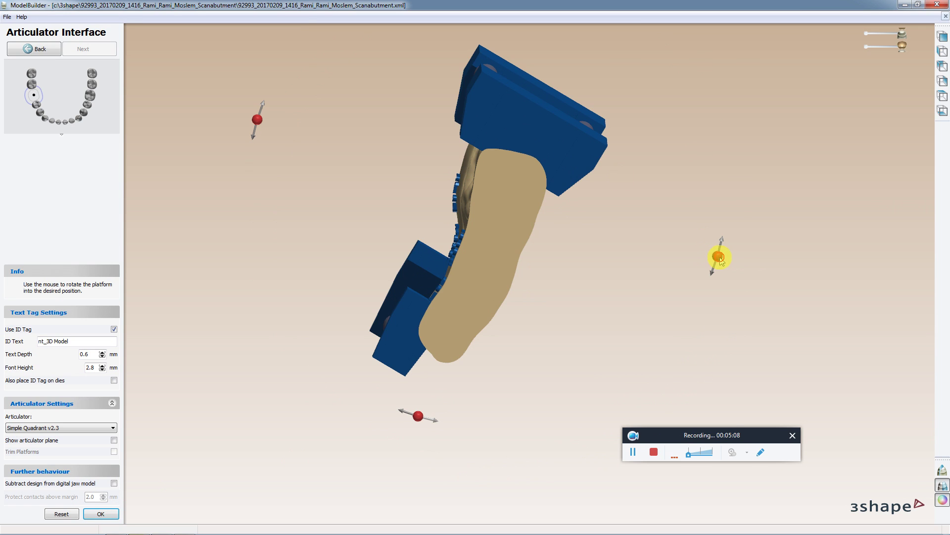
left_click_drag(719, 258, 728, 208)
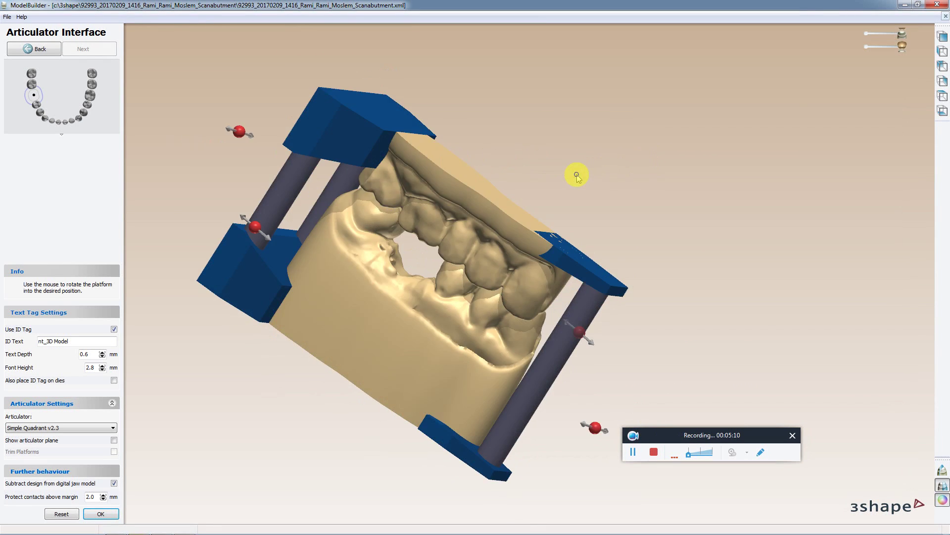
mouse_move(575, 174)
right_mouse_down()
mouse_move(492, 155)
mouse_move(506, 217)
right_mouse_up()
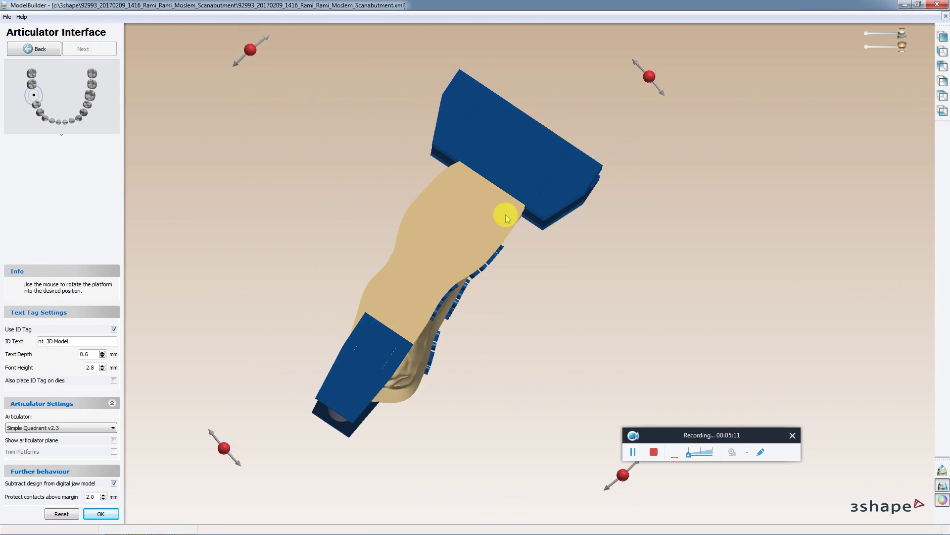
mouse_move(640, 76)
right_mouse_down()
mouse_move(527, 202)
mouse_move(492, 178)
mouse_move(408, 188)
right_mouse_up()
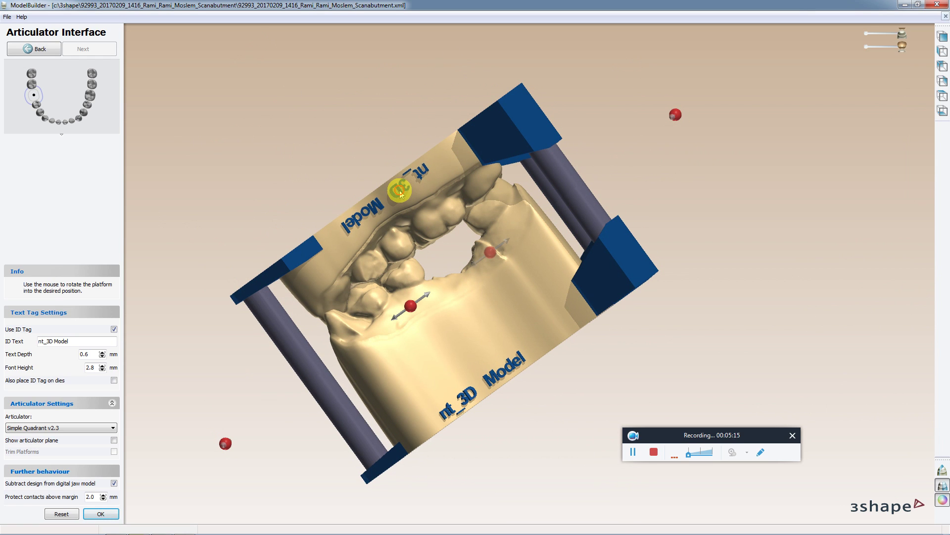
Step: Reposition both nt_3D Model ID labels and confirm the articulator settings
left_click_drag(402, 190, 396, 200)
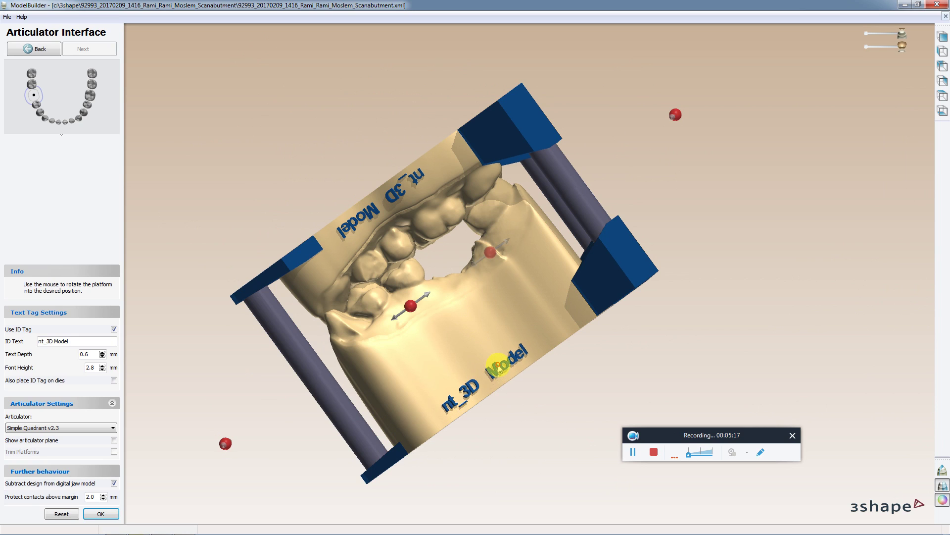
left_click_drag(493, 376, 469, 362)
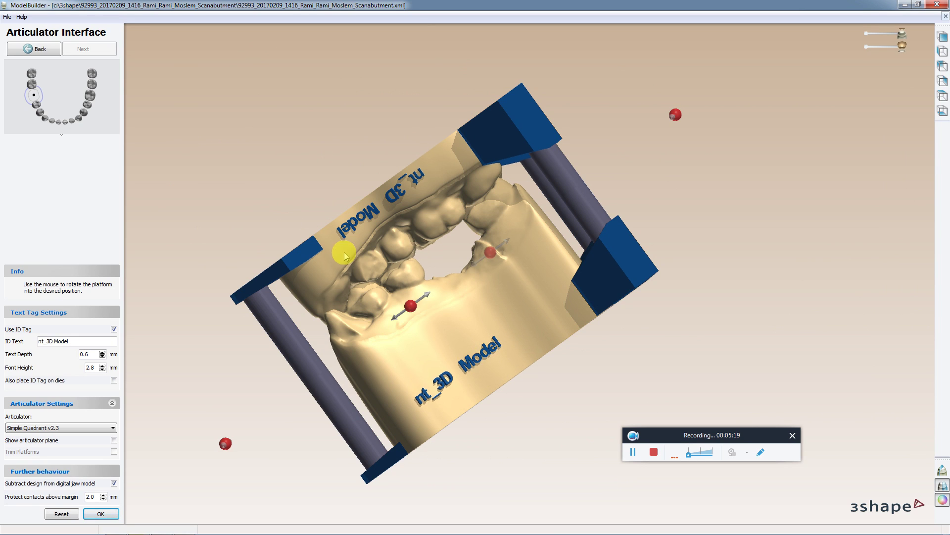
left_click(113, 513)
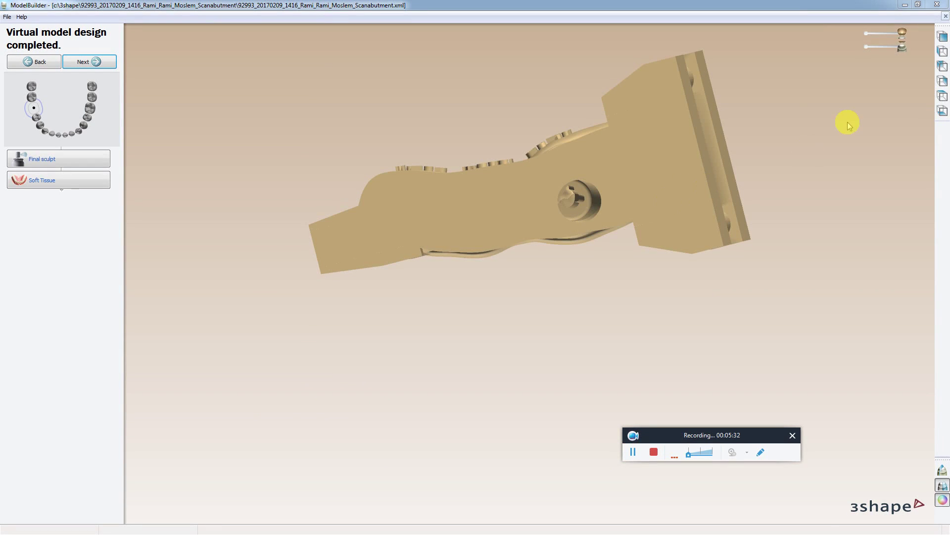
Step: Make the lower model semi-transparent and view the finished model from below
left_click_drag(901, 47, 883, 47)
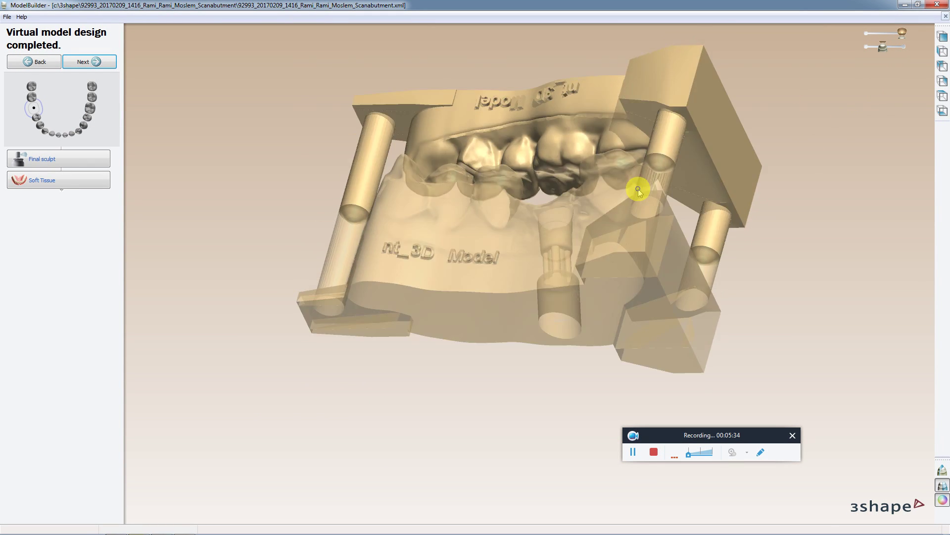
mouse_move(643, 224)
right_mouse_down()
mouse_move(530, 238)
mouse_move(627, 422)
right_mouse_up()
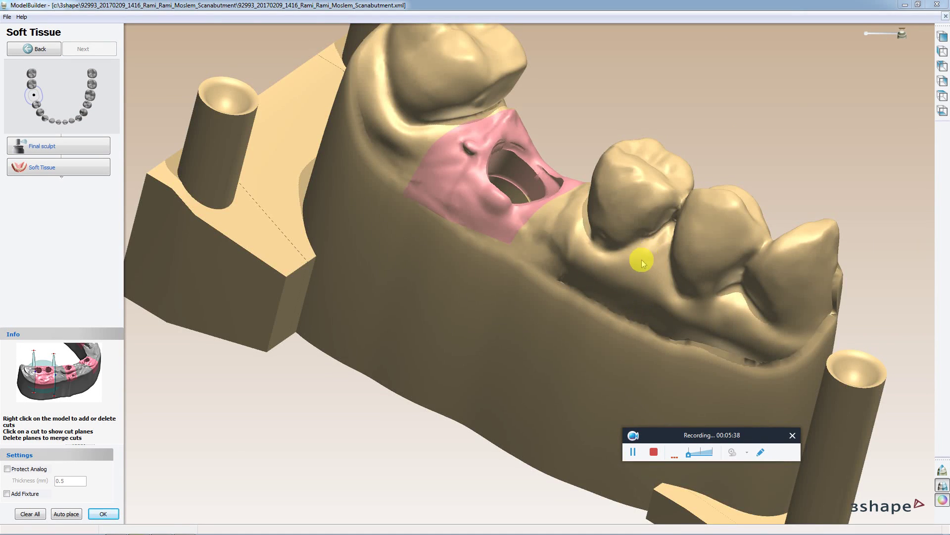
Step: Widen the pink soft-tissue region by moving the right cut plane
mouse_move(641, 257)
right_mouse_down()
mouse_move(619, 297)
mouse_move(616, 244)
mouse_move(647, 227)
mouse_move(613, 259)
mouse_move(565, 259)
right_mouse_up()
scroll(532, 218, "up", 3)
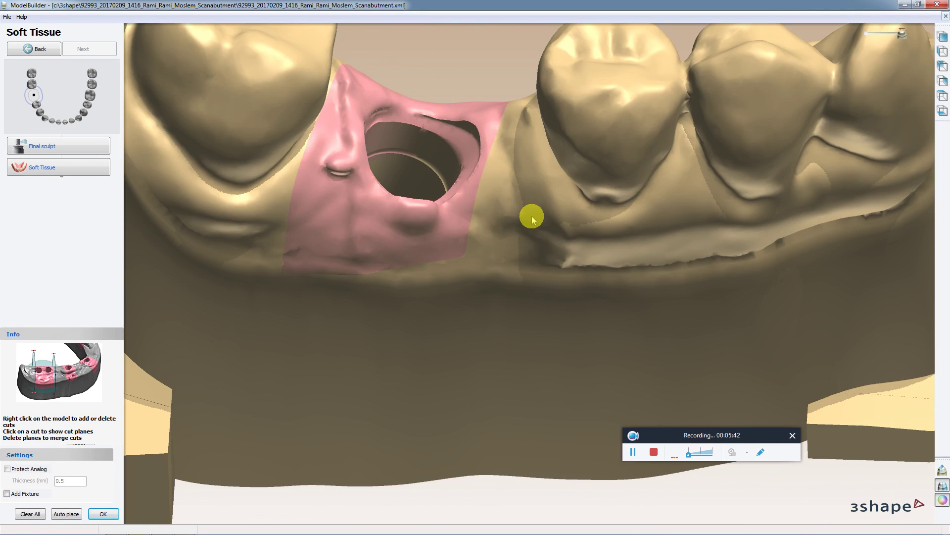
scroll(495, 225, "down", 2)
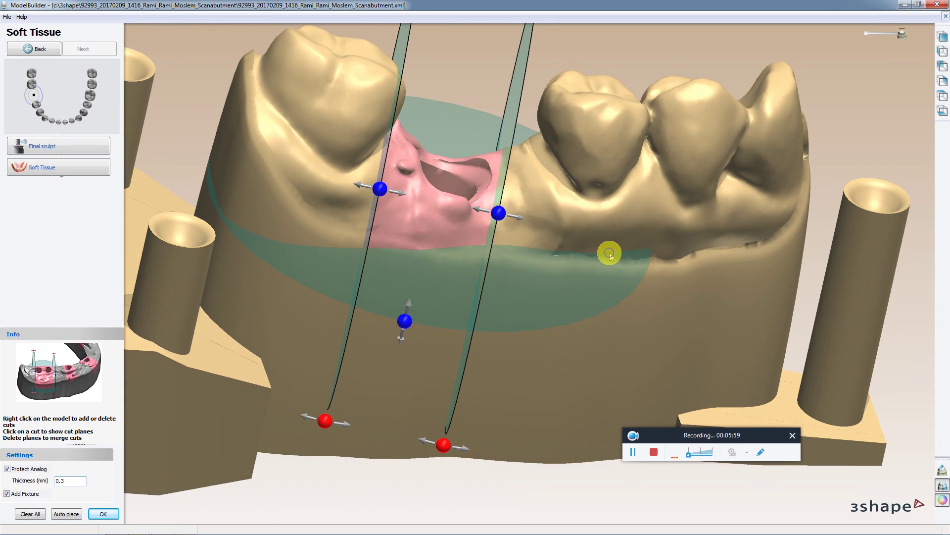
left_click_drag(501, 217, 516, 214)
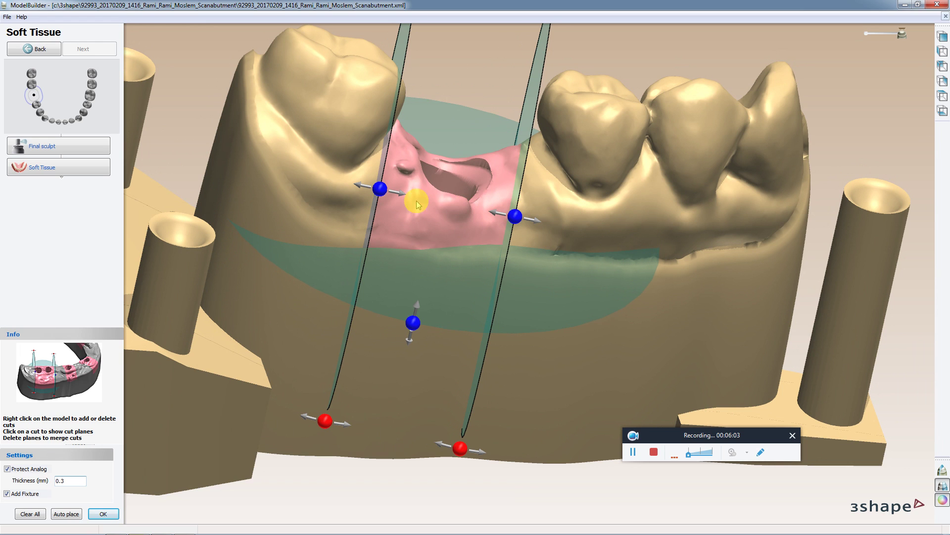
left_click_drag(380, 188, 392, 191)
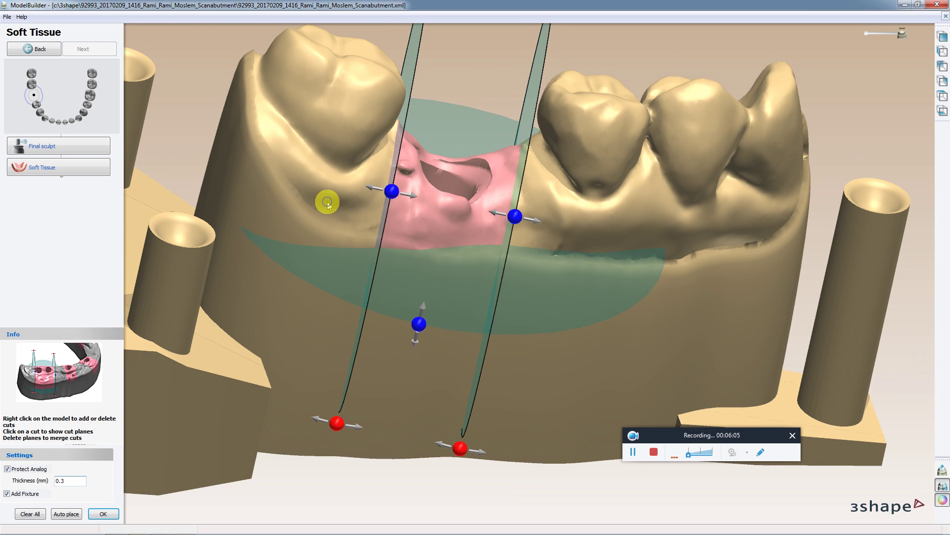
Step: Nudge the left cut plane into place and check both cuts with transparency
right_click_drag(324, 200, 325, 194)
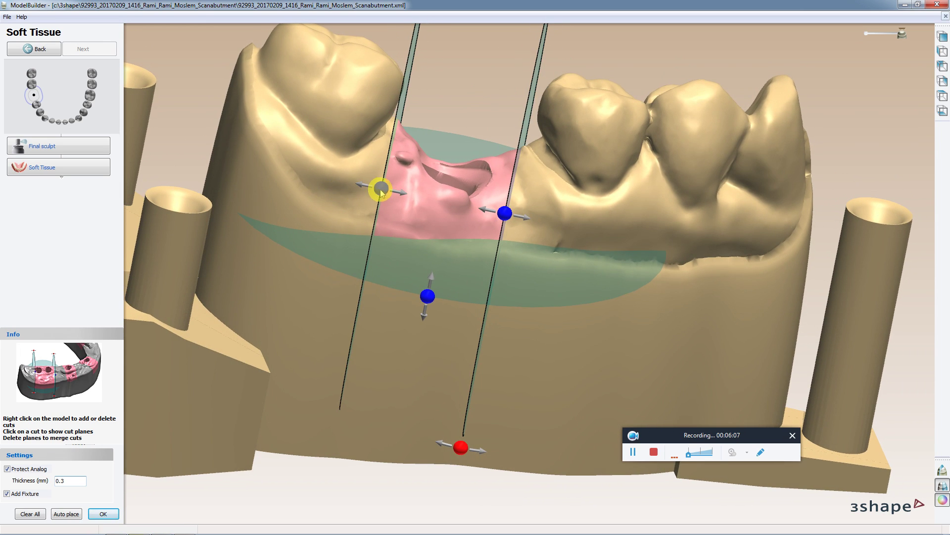
left_click_drag(385, 189, 384, 187)
right_click_drag(356, 198, 361, 195)
scroll(358, 197, "down", 2)
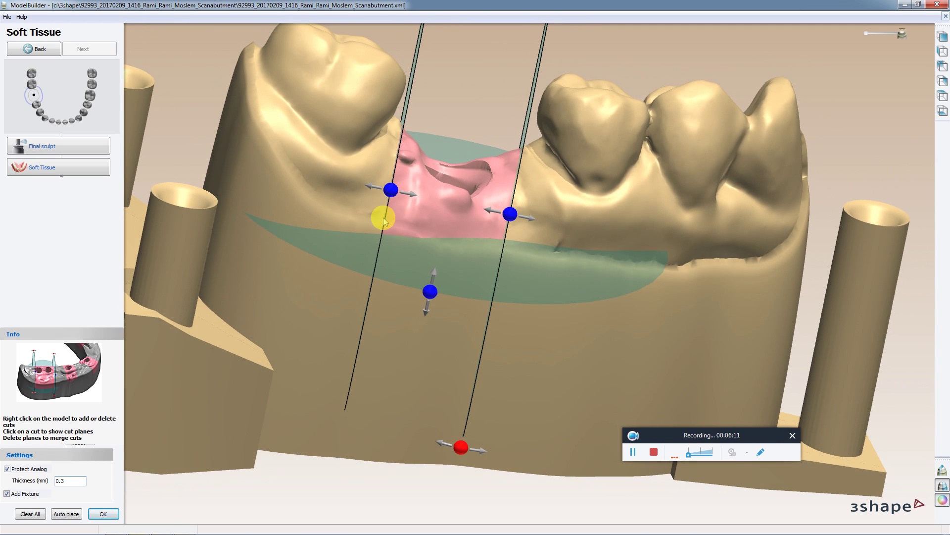
scroll(517, 226, "down", 2)
right_click_drag(518, 226, 517, 301)
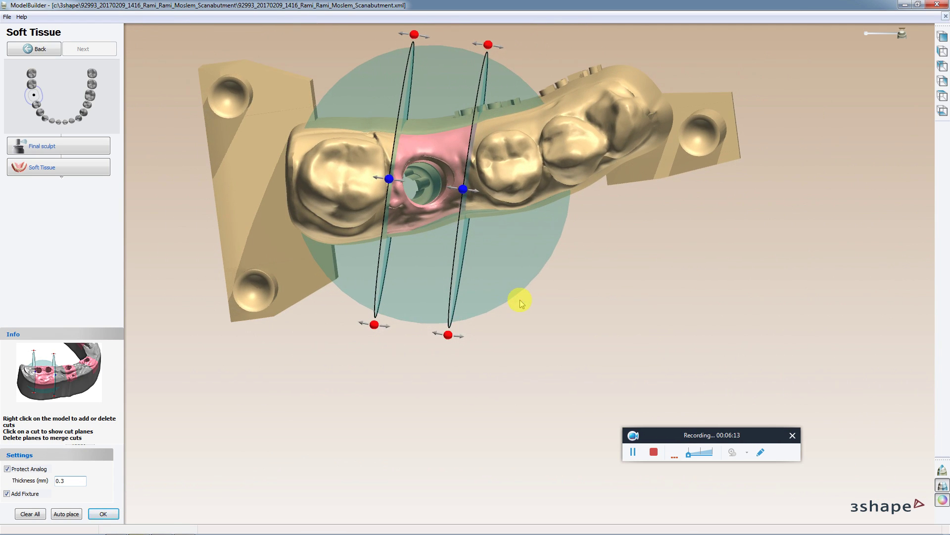
mouse_move(902, 37)
left_mouse_down()
mouse_move(868, 33)
mouse_move(902, 33)
left_mouse_up()
mouse_move(786, 267)
right_mouse_down()
mouse_move(768, 157)
mouse_move(780, 124)
mouse_move(728, 201)
mouse_move(728, 191)
mouse_move(727, 316)
right_mouse_up()
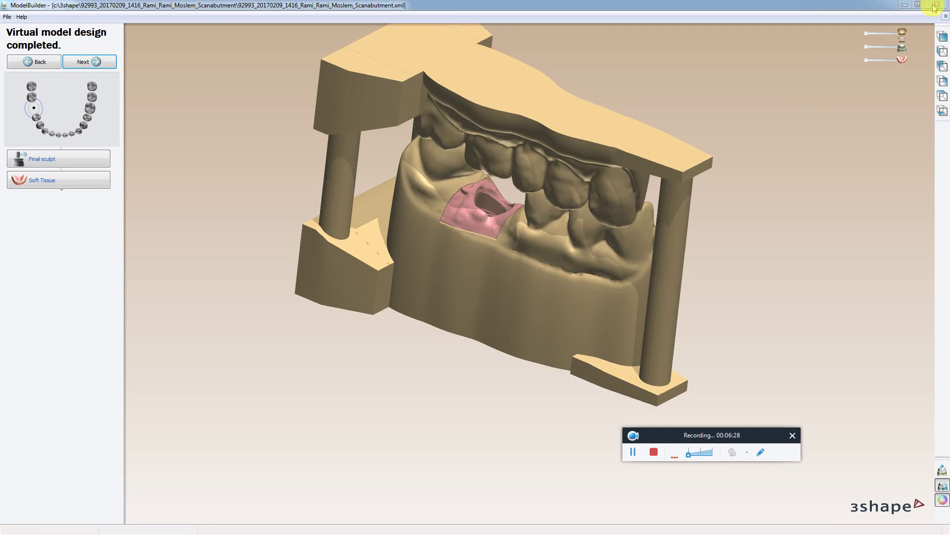
Step: Hide the pink soft tissue, view from below, then restore it fully opaque
left_click_drag(901, 61, 871, 58)
mouse_move(681, 115)
right_mouse_down()
mouse_move(664, 170)
mouse_move(655, 147)
mouse_move(698, 118)
mouse_move(702, 131)
right_mouse_up()
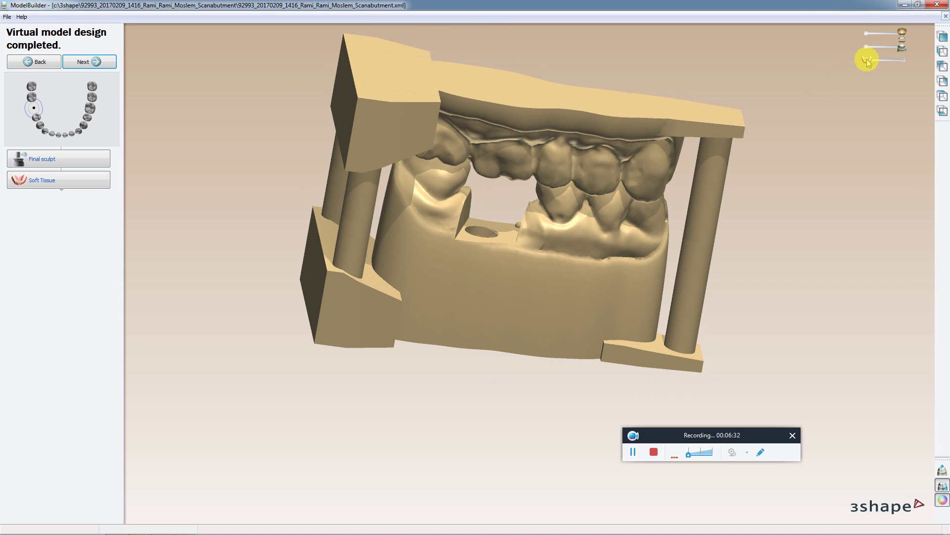
left_click_drag(868, 62, 880, 61)
mouse_move(887, 61)
left_mouse_down()
mouse_move(898, 63)
mouse_move(866, 63)
mouse_move(903, 60)
left_mouse_up()
left_click(633, 451)
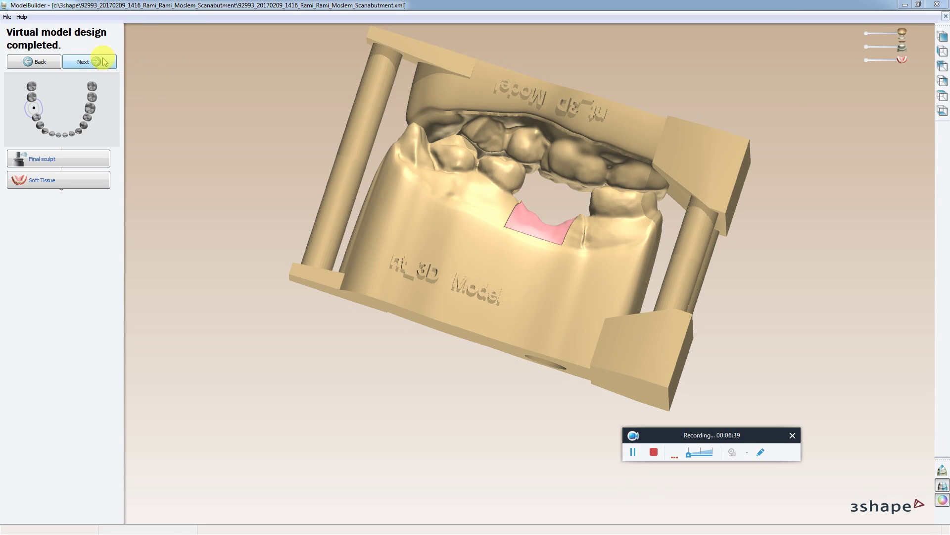
left_click(103, 61)
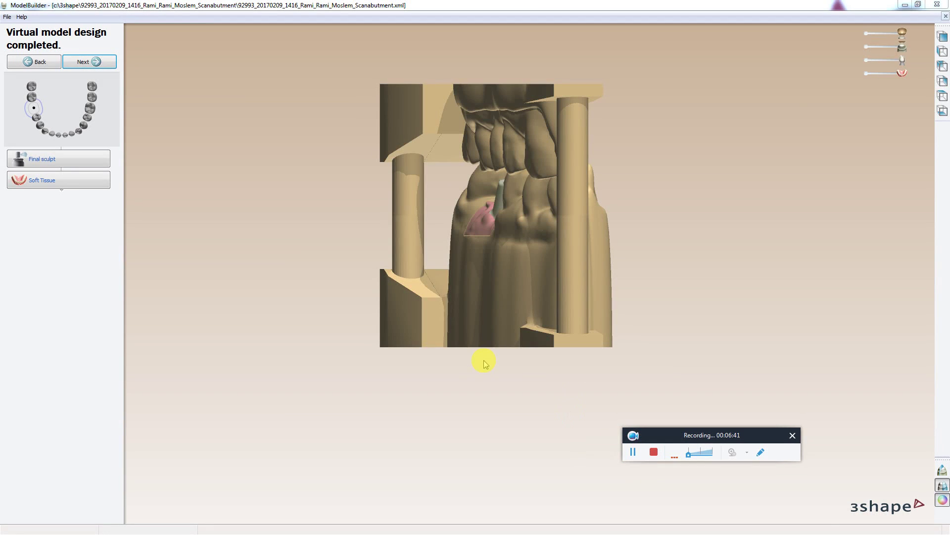
Step: Make the abutment more transparent and zoom in to inspect the implant site
mouse_move(459, 343)
right_mouse_down()
mouse_move(469, 309)
mouse_move(495, 342)
right_mouse_up()
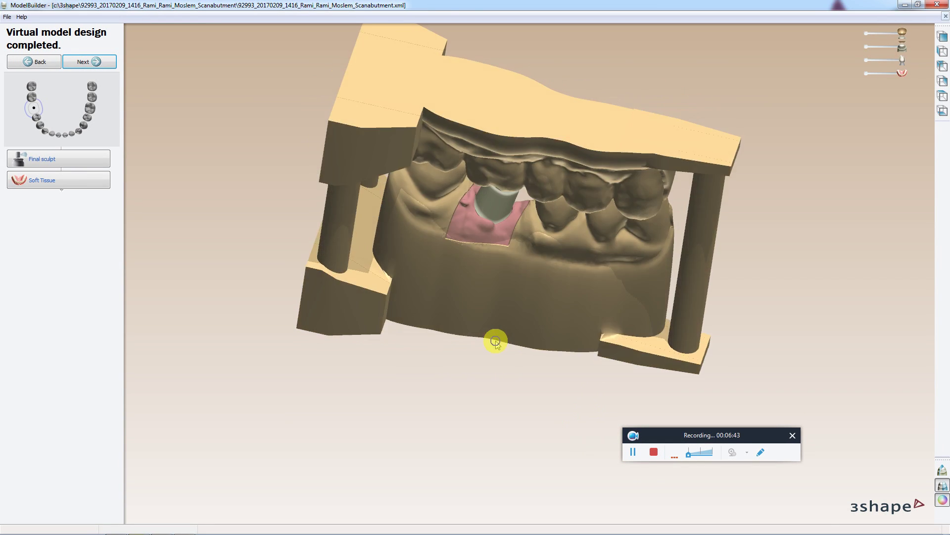
left_click_drag(894, 61, 866, 61)
scroll(558, 206, "up", 2)
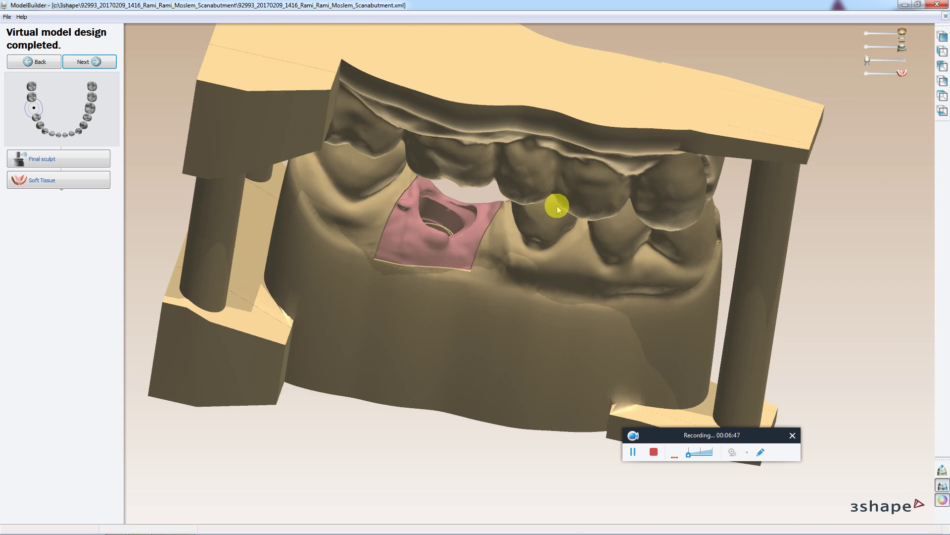
scroll(545, 222, "up", 2)
mouse_move(544, 221)
right_mouse_down()
mouse_move(530, 223)
mouse_move(536, 203)
mouse_move(554, 199)
mouse_move(572, 100)
mouse_move(562, 123)
right_mouse_up()
scroll(557, 143, "down", 3)
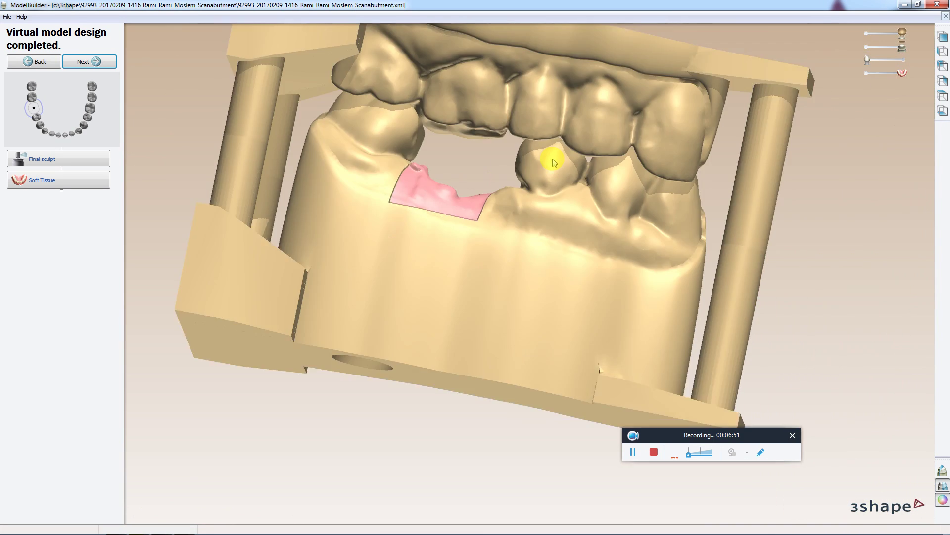
mouse_move(551, 157)
right_mouse_down()
mouse_move(449, 130)
mouse_move(439, 153)
mouse_move(452, 134)
right_mouse_up()
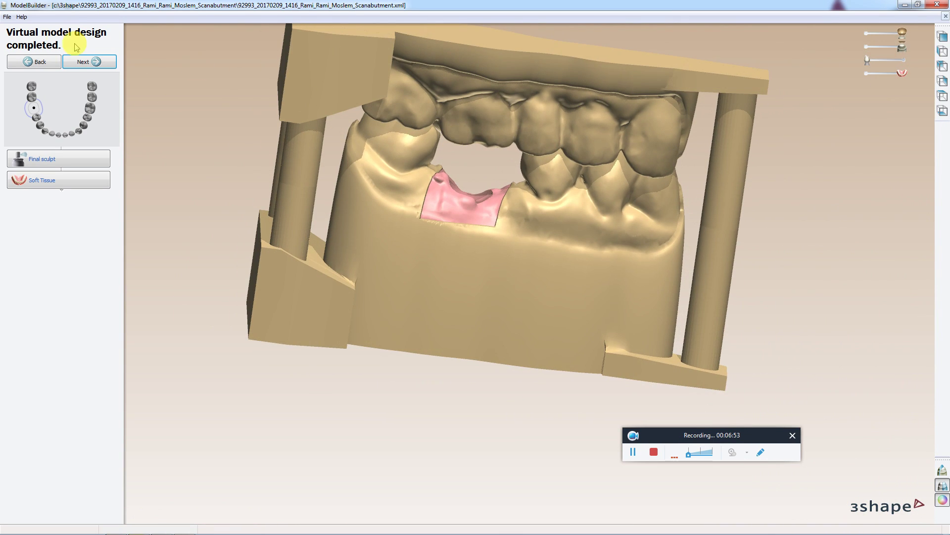
Step: Hide and reshow the soft tissue, then accept the design to generate the sectioned model
left_click_drag(899, 74, 867, 73)
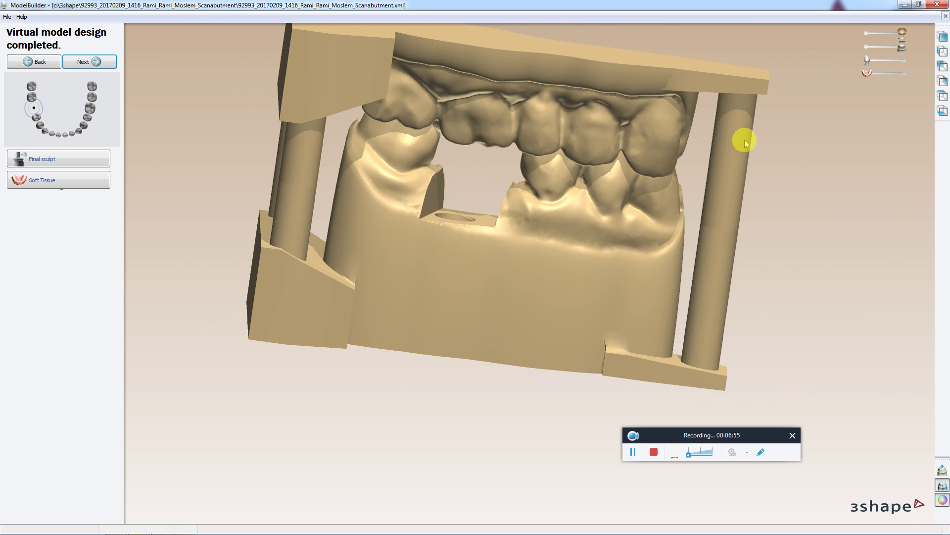
mouse_move(743, 138)
right_mouse_down()
mouse_move(753, 178)
mouse_move(788, 155)
right_mouse_up()
left_click_drag(868, 74, 910, 76)
left_click(101, 62)
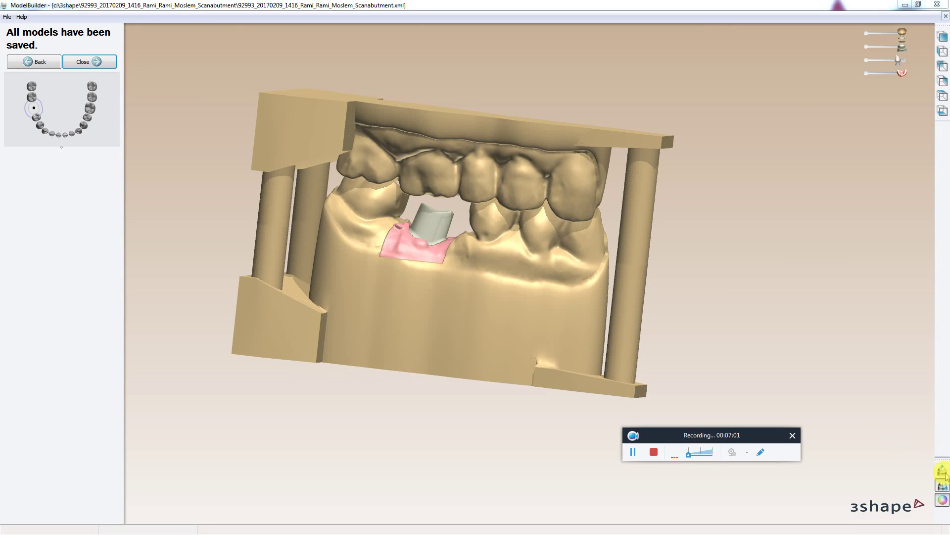
Step: Draw a 2D cross section through the abutment with a -2.0 mm plane offset
left_click(942, 470)
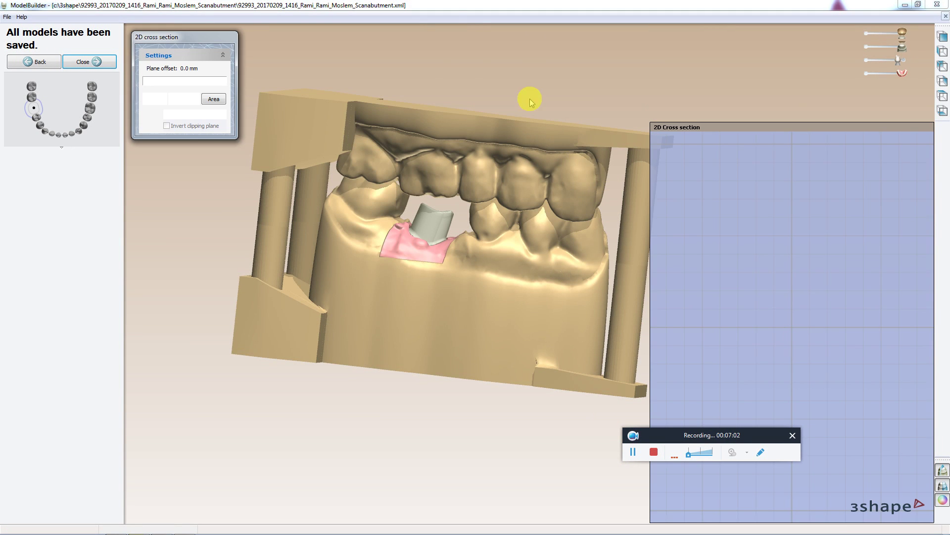
left_click_drag(463, 59, 371, 394)
scroll(802, 280, "up", 2)
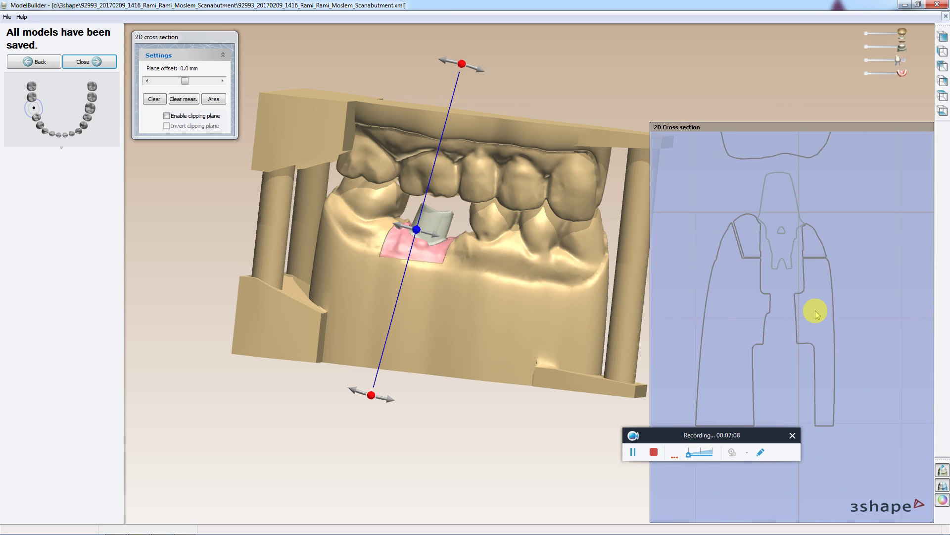
scroll(812, 312, "up", 2)
scroll(813, 312, "up", 2)
scroll(779, 261, "up", 2)
scroll(780, 255, "down", 2)
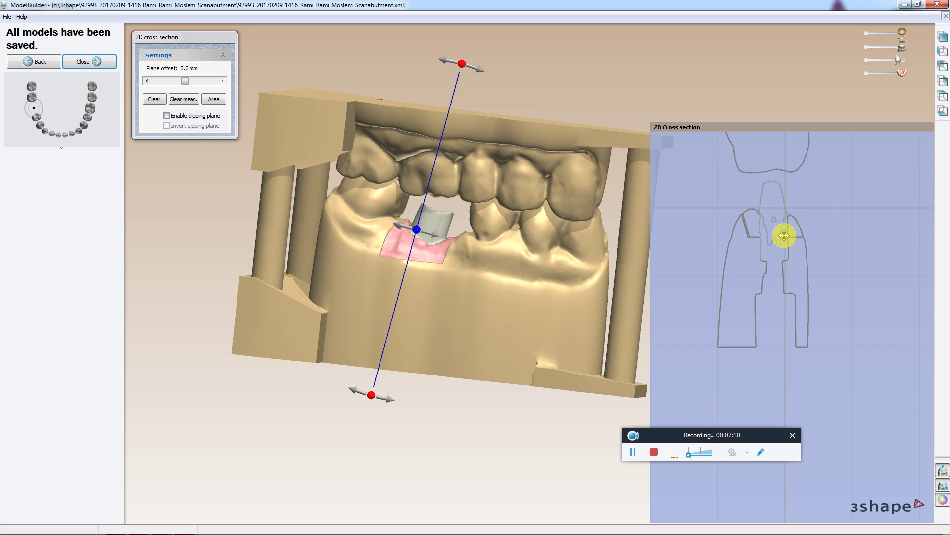
scroll(784, 233, "down", 2)
scroll(813, 318, "down", 2)
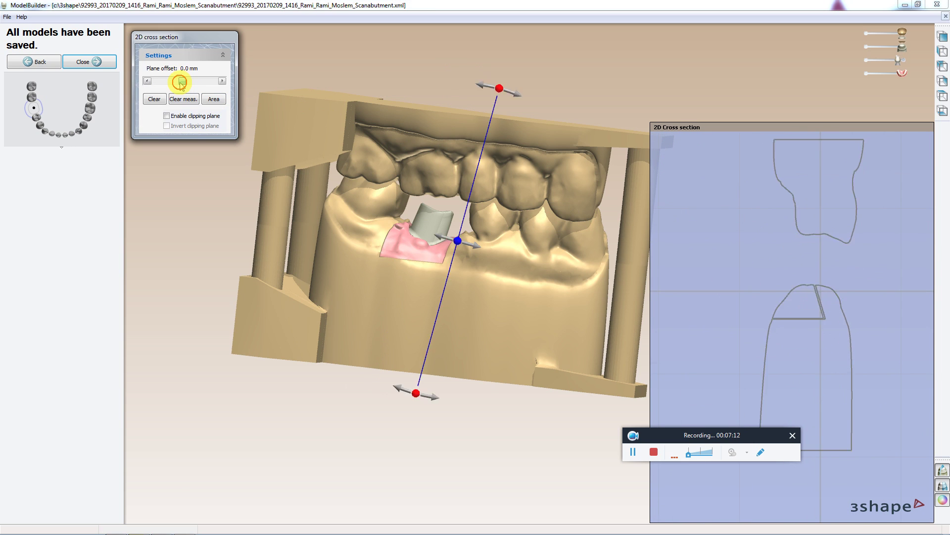
left_click_drag(185, 81, 185, 85)
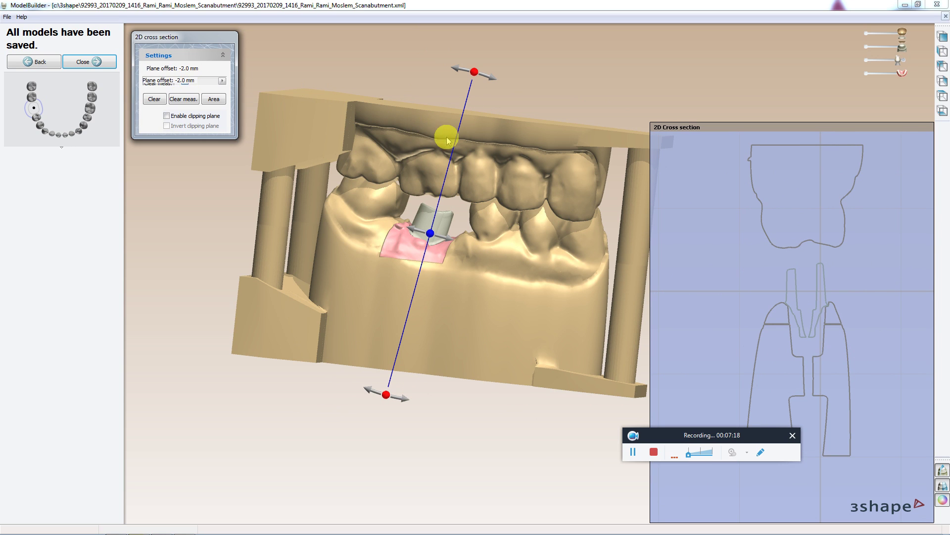
Step: Orbit the finished model and reveal the full abutment
mouse_move(447, 141)
right_mouse_down()
mouse_move(377, 144)
mouse_move(365, 68)
mouse_move(378, 98)
mouse_move(434, 117)
right_mouse_up()
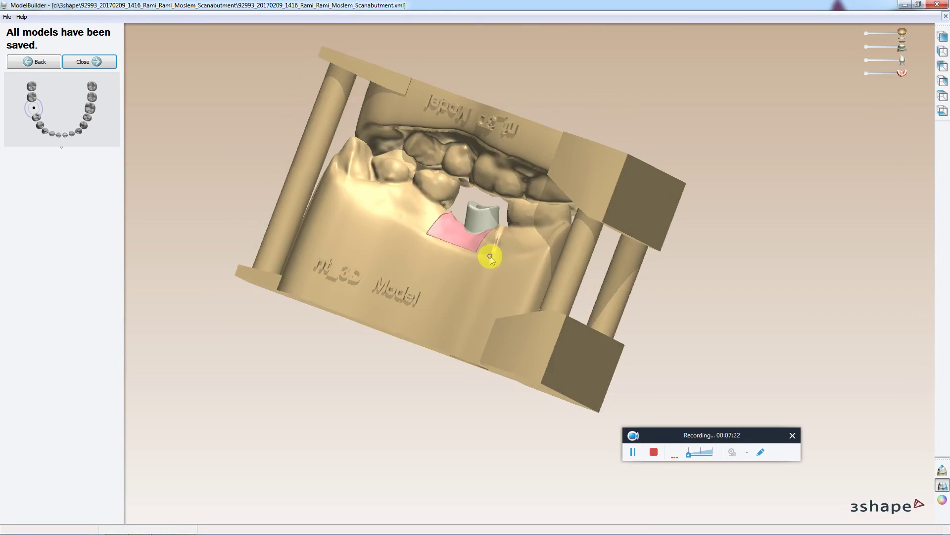
mouse_move(490, 253)
right_mouse_down()
mouse_move(377, 250)
mouse_move(335, 260)
mouse_move(364, 290)
mouse_move(545, 199)
right_mouse_up()
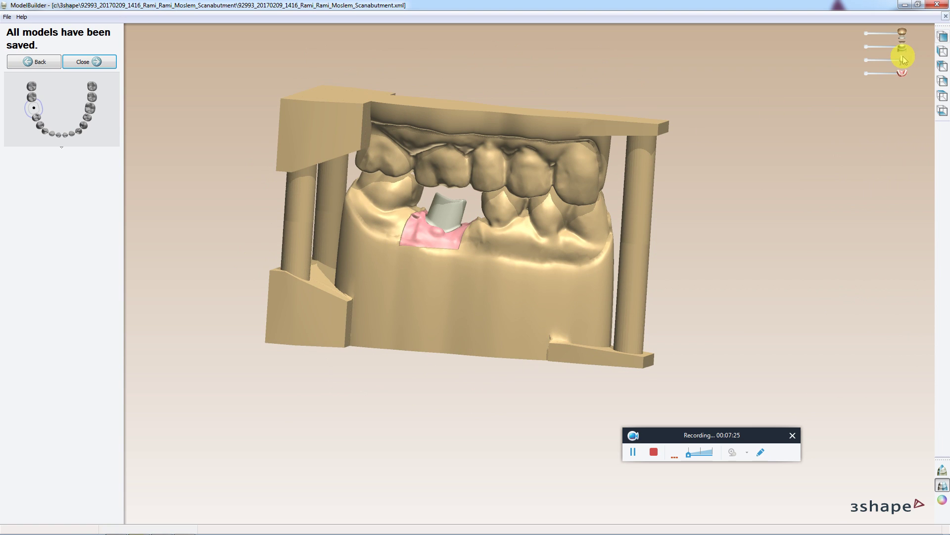
mouse_move(879, 60)
left_mouse_down()
mouse_move(869, 58)
mouse_move(919, 58)
mouse_move(858, 76)
mouse_move(918, 74)
left_mouse_up()
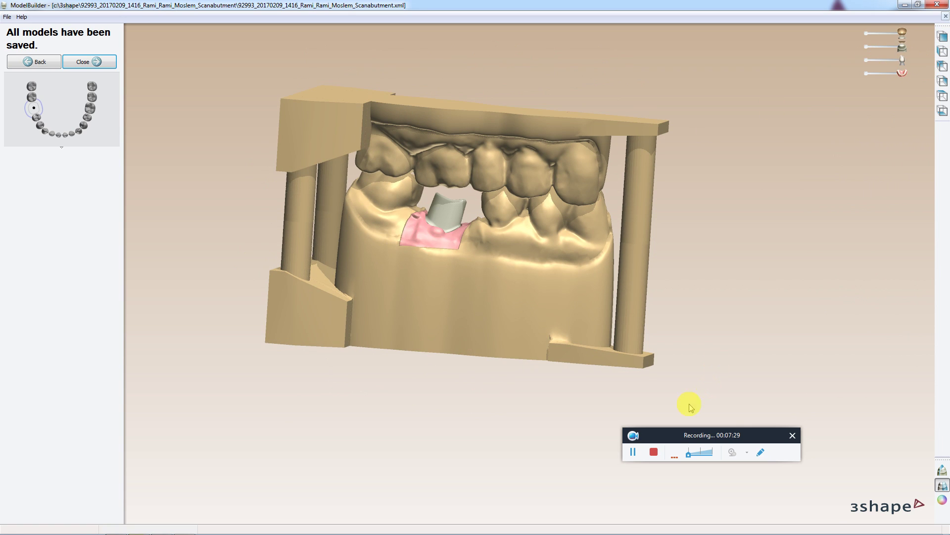